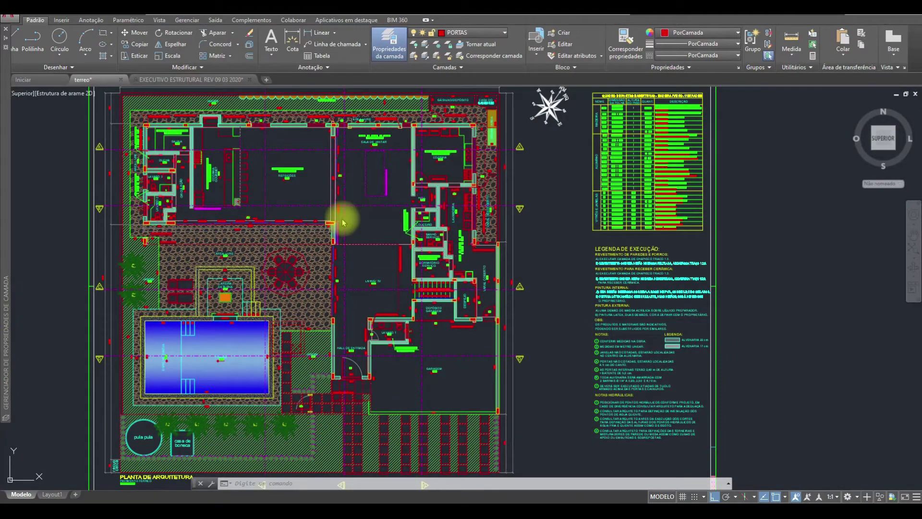
left_click(374, 212)
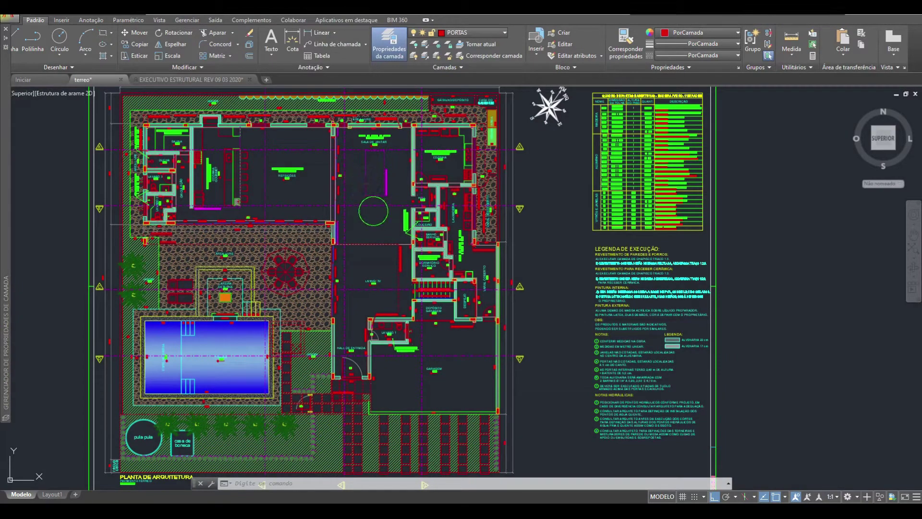
left_click(363, 224)
left_click(362, 220)
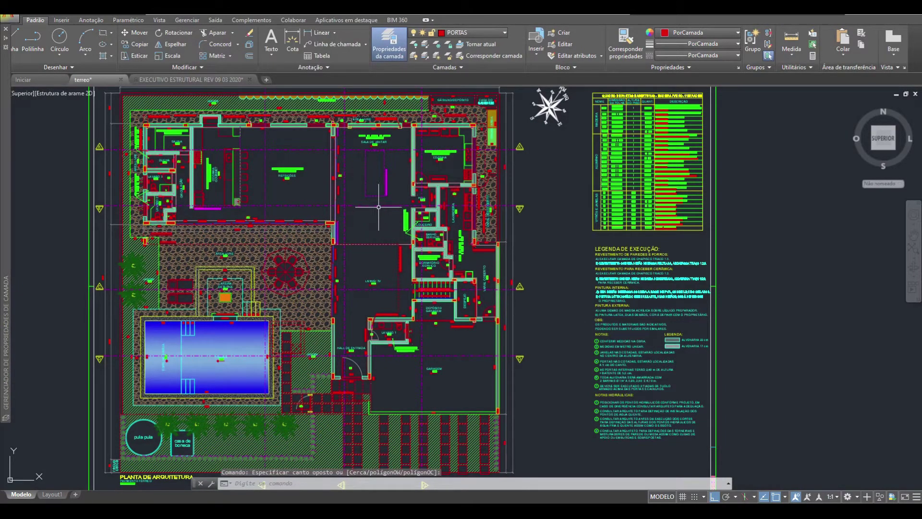
key("Escape")
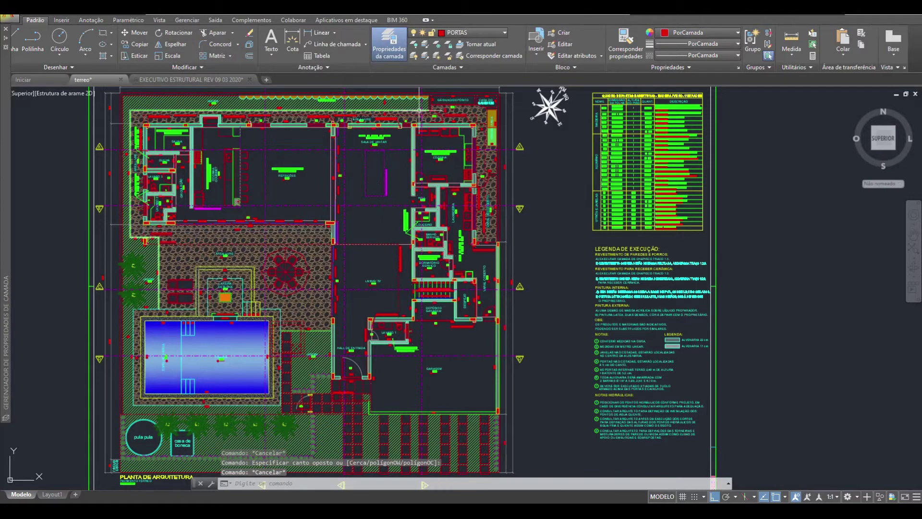
Switch to the Excel sheet with the CAD-to-Revit line thickness settings, review its category rows, and return to the AutoCAD drawing
scroll(424, 125, "up", 5)
scroll(423, 125, "up", 4)
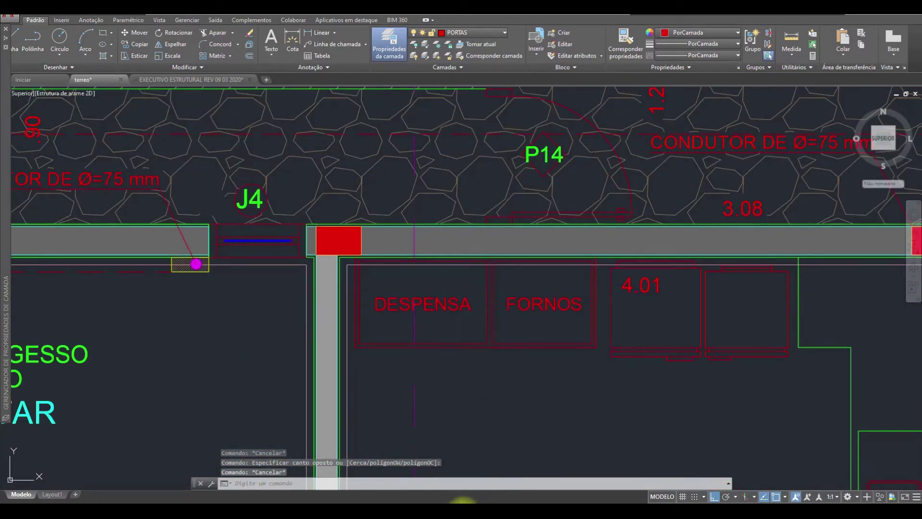
left_click(463, 502)
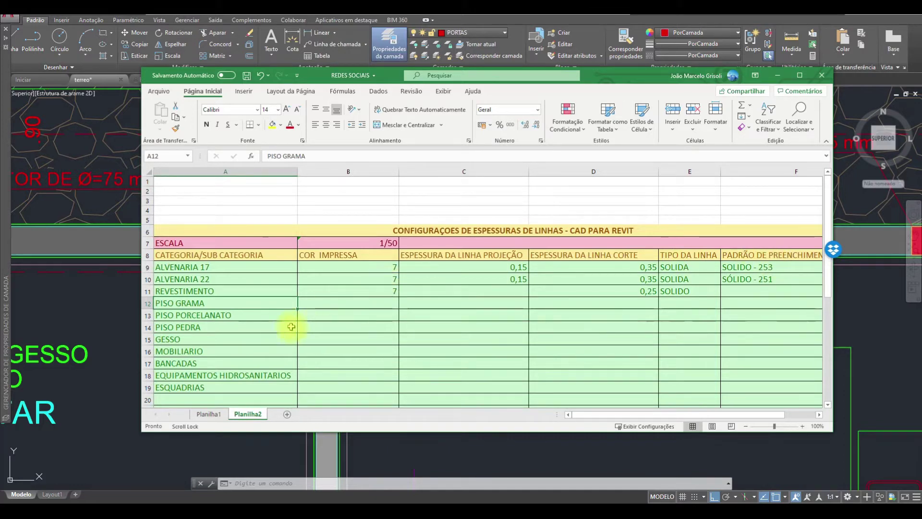
key("Escape")
left_click(127, 319)
Examine the masonry legend beside the execution notes for the 22 cm and 17 cm wall fills
scroll(403, 396, "down", 8)
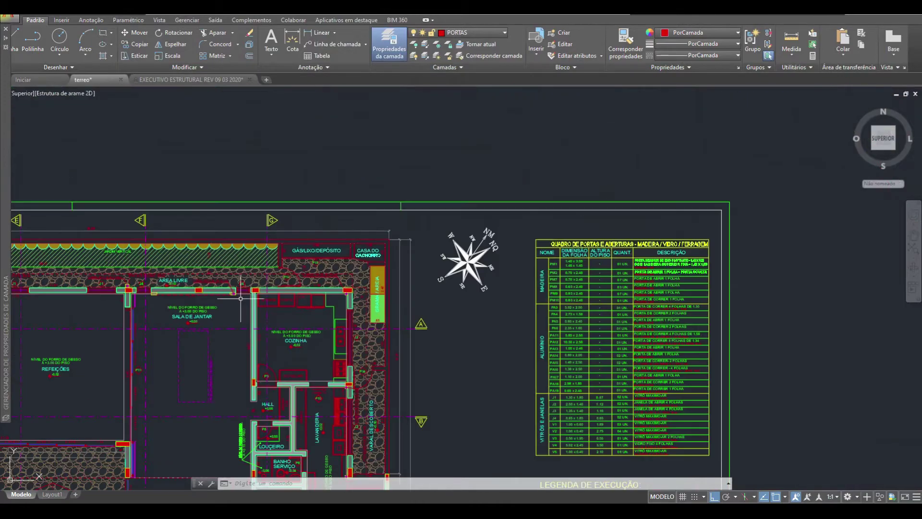
scroll(402, 396, "up", 2)
middle_click_drag(403, 396, 266, 185)
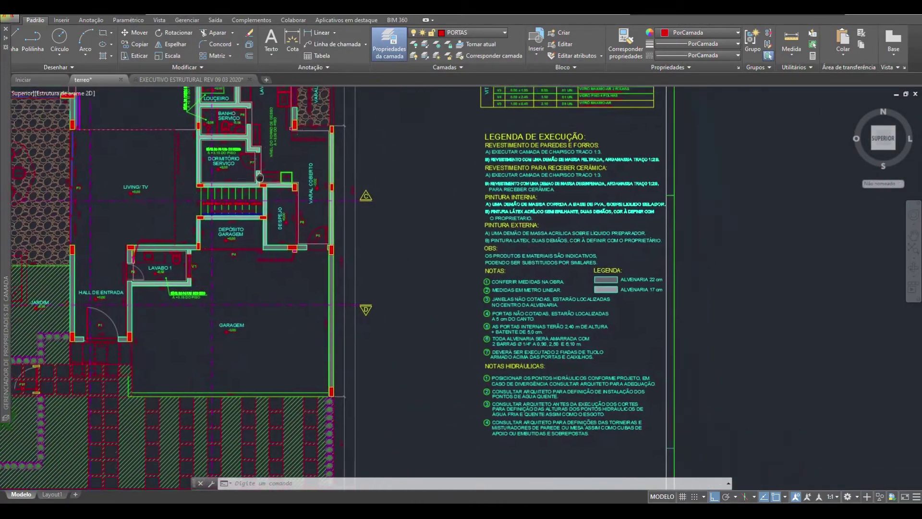
scroll(692, 301, "up", 5)
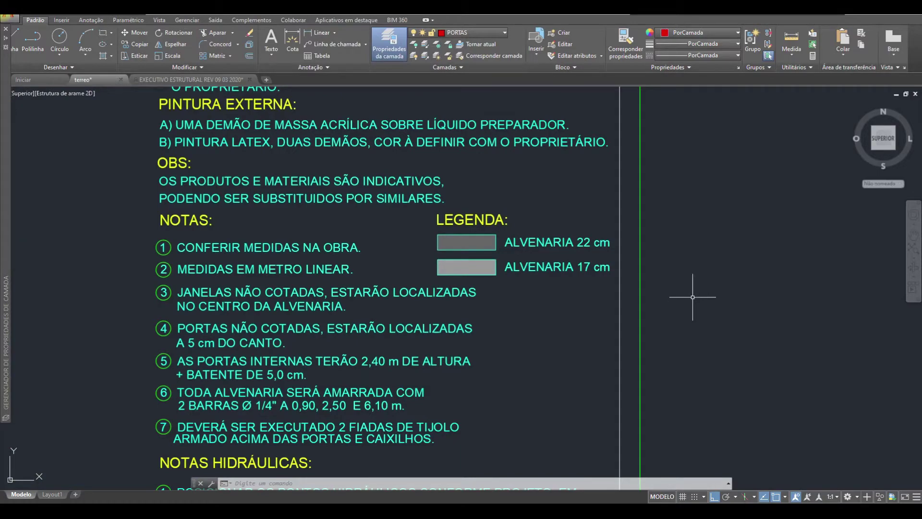
scroll(693, 296, "down", 5)
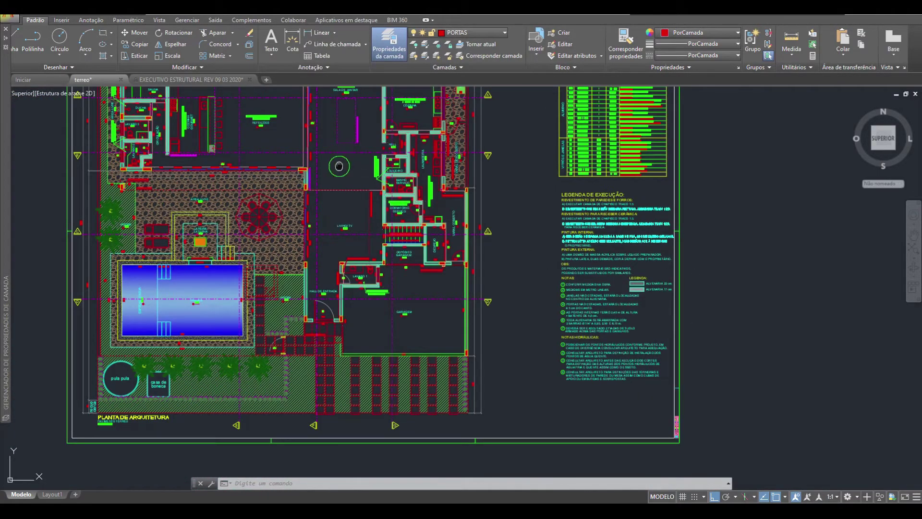
Select the wall outline beside the CHURRASQUEIRA to inspect its layer and colour assignment without changing it
middle_click_drag(339, 167, 422, 312)
scroll(157, 204, "up", 8)
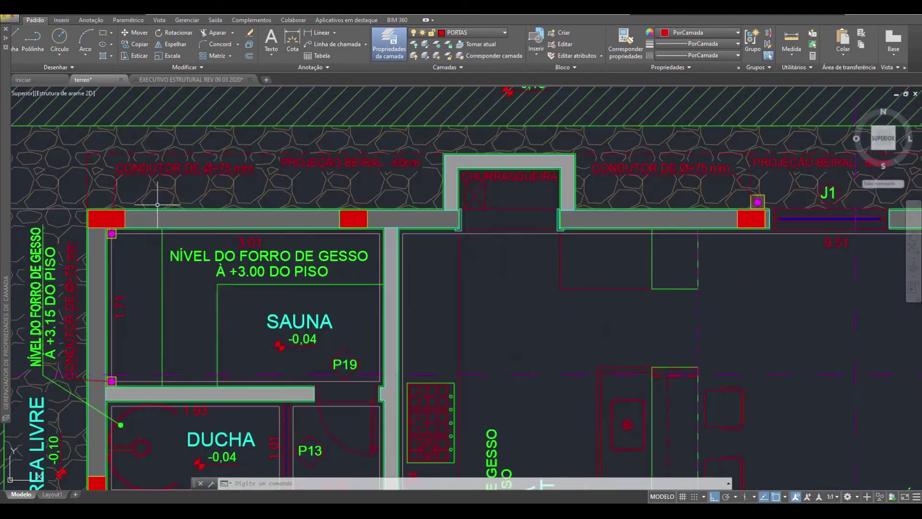
scroll(158, 205, "up", 2)
scroll(624, 159, "up", 2)
mouse_move(668, 147)
middle_mouse_down()
mouse_move(583, 195)
mouse_move(524, 202)
middle_mouse_up()
scroll(560, 214, "up", 2)
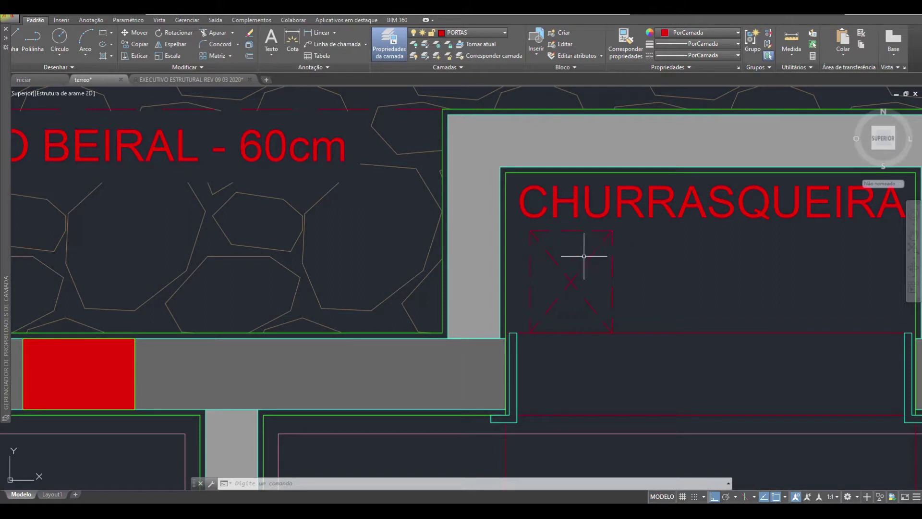
left_click(426, 338)
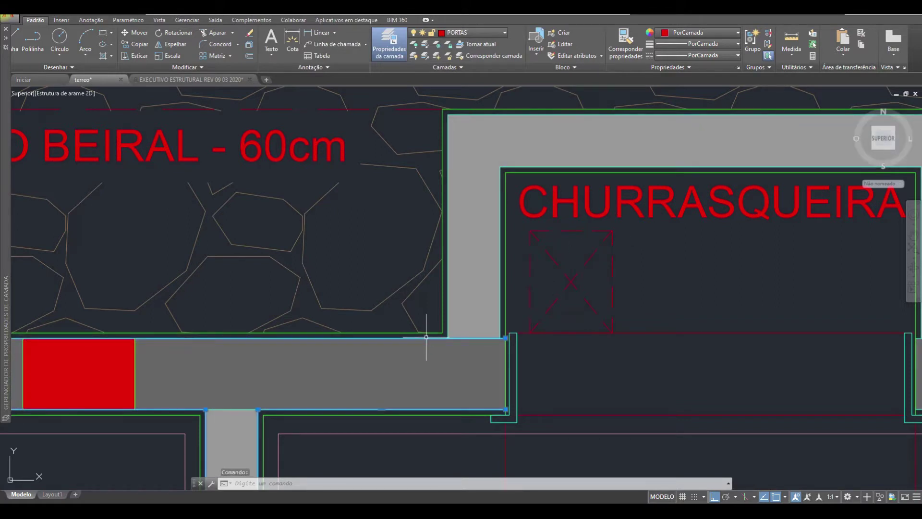
left_click(705, 44)
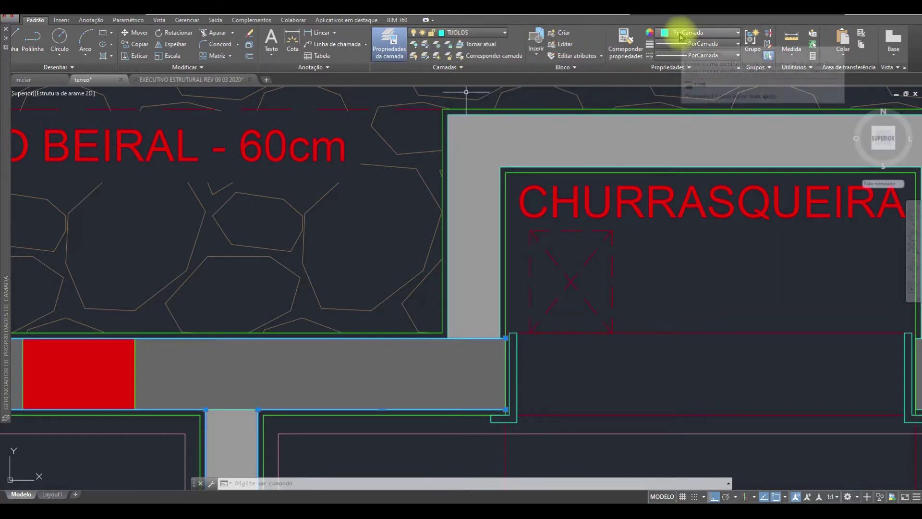
left_click(702, 37)
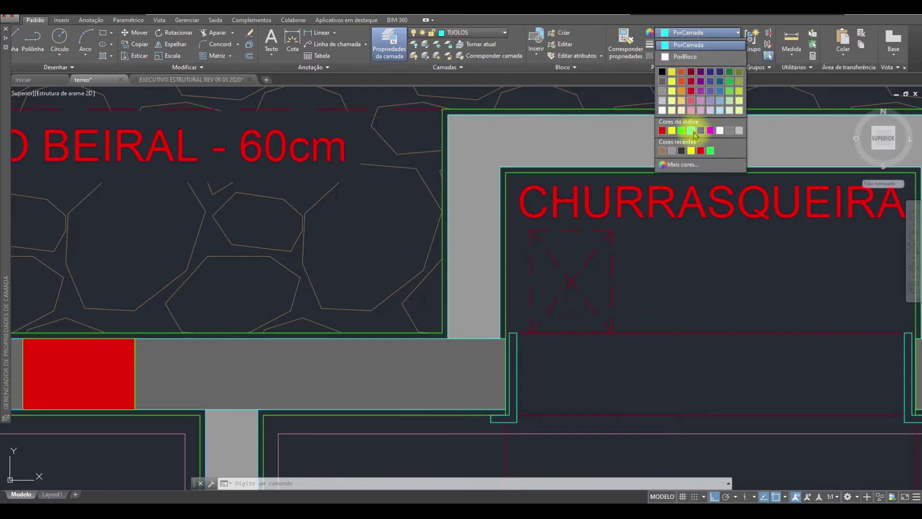
key("Escape")
key("Escape")
key("Escape")
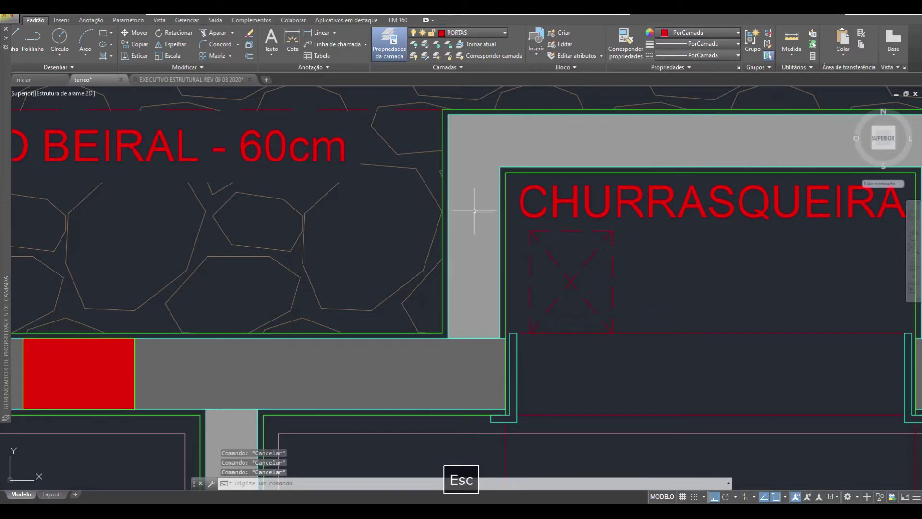
Examine the CONFIGURAÇÕES table at the sheet's lower-right corner for the width and pen number of each colour
scroll(372, 182, "down", 1)
scroll(372, 183, "down", 1)
middle_click_drag(368, 167, 347, 198)
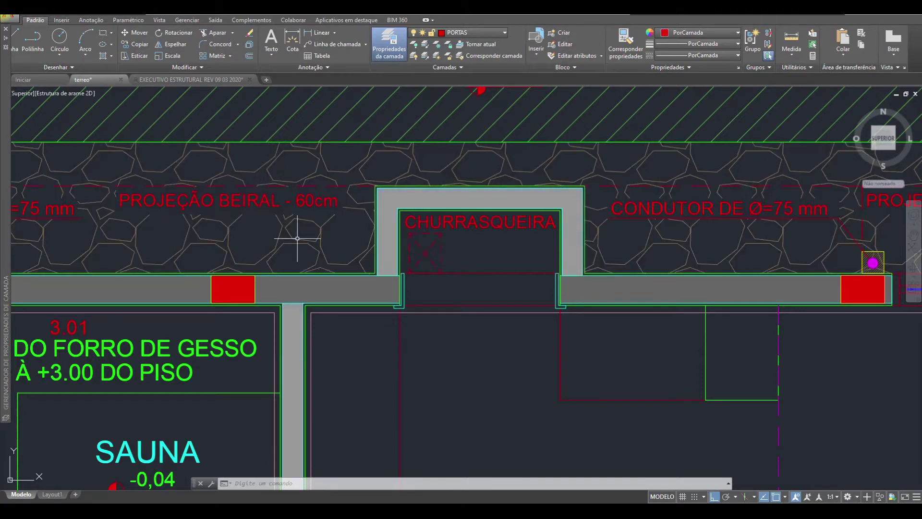
scroll(365, 231, "down", 2)
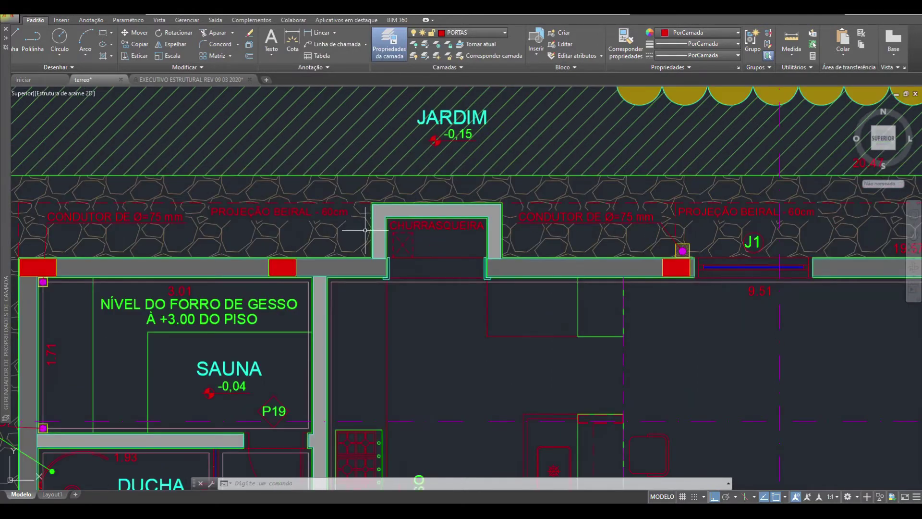
middle_click_drag(449, 264, 385, 299)
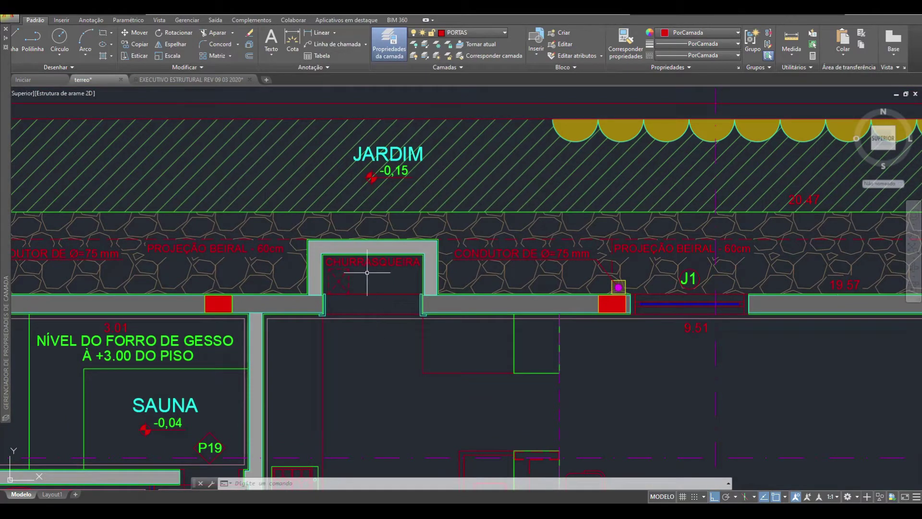
scroll(347, 225, "down", 6)
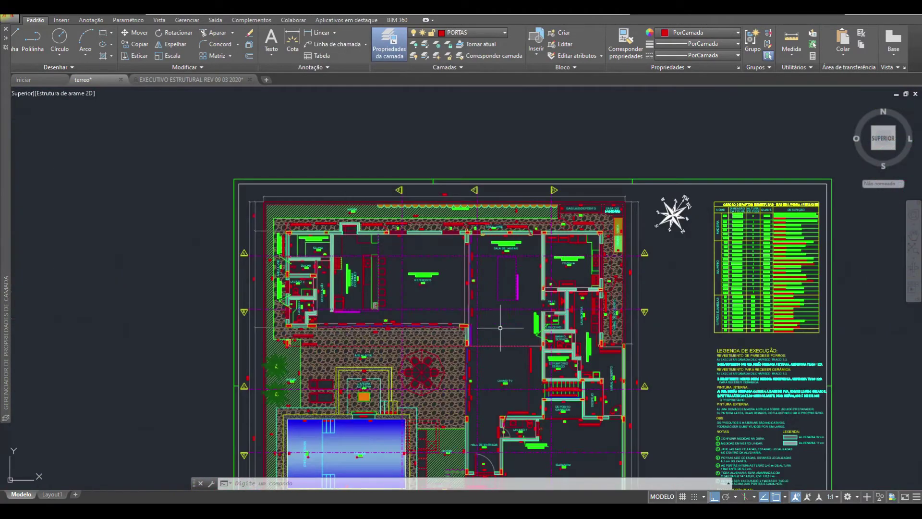
middle_click_drag(527, 358, 322, 231)
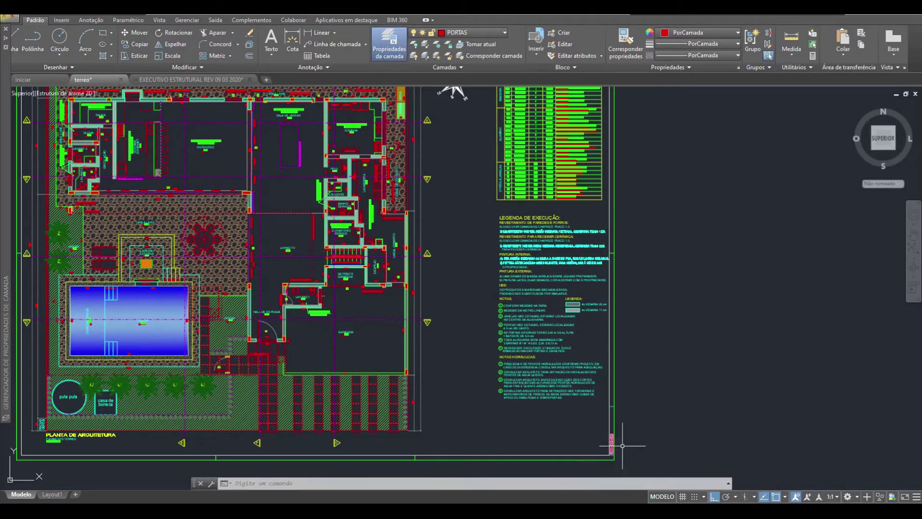
scroll(610, 442, "up", 8)
scroll(575, 371, "up", 5)
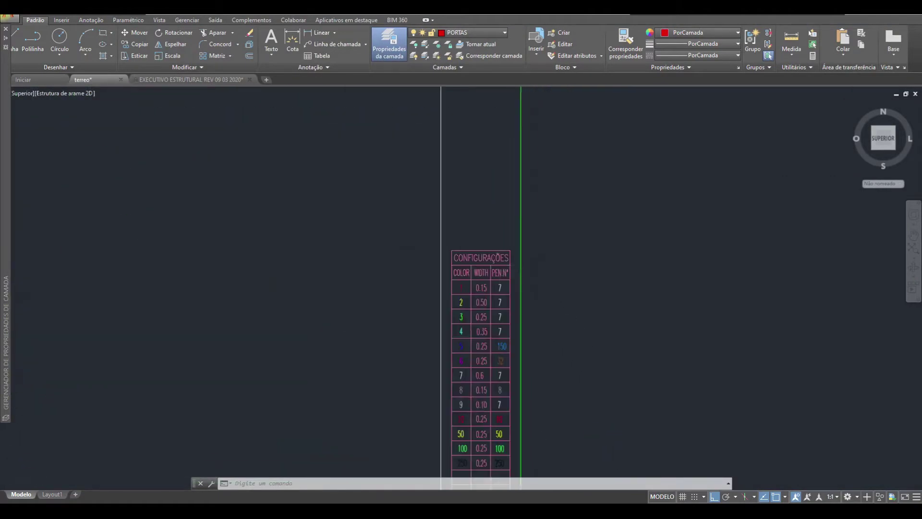
middle_click_drag(499, 336, 482, 270)
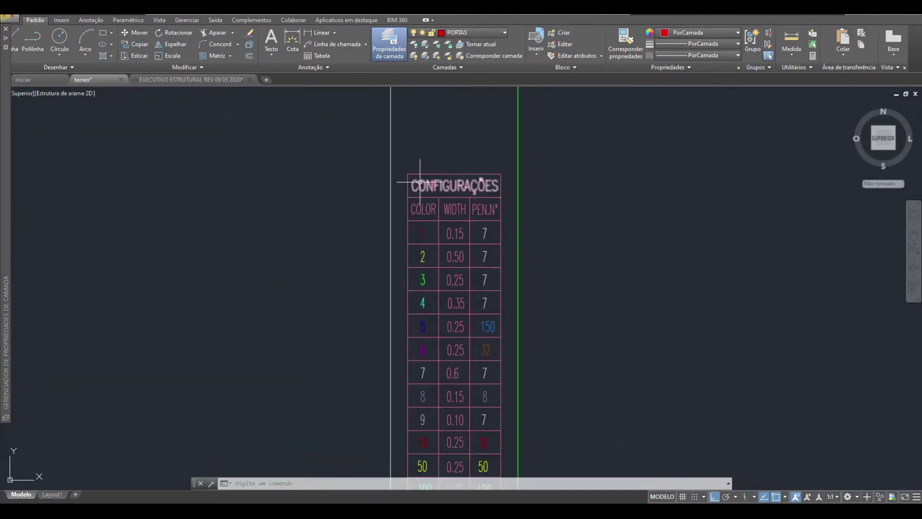
scroll(468, 130, "up", 2)
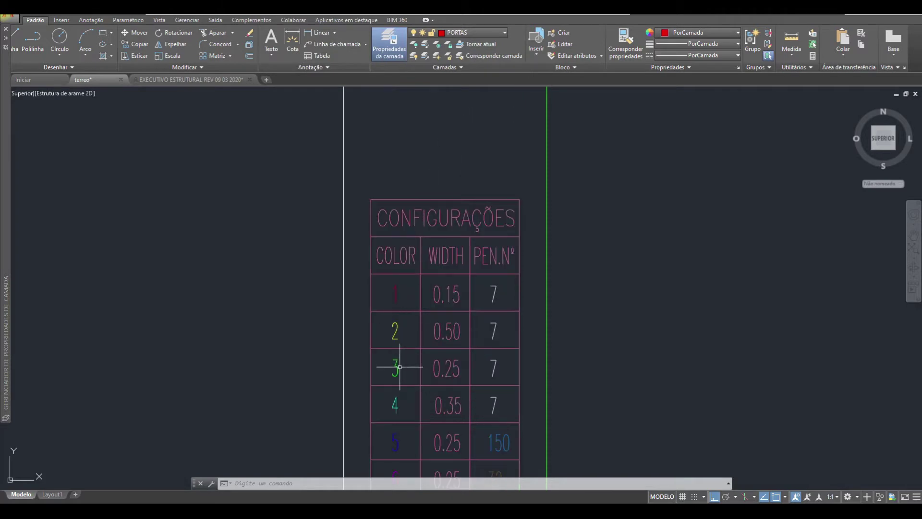
middle_click_drag(398, 406, 370, 308)
scroll(371, 308, "up", 2)
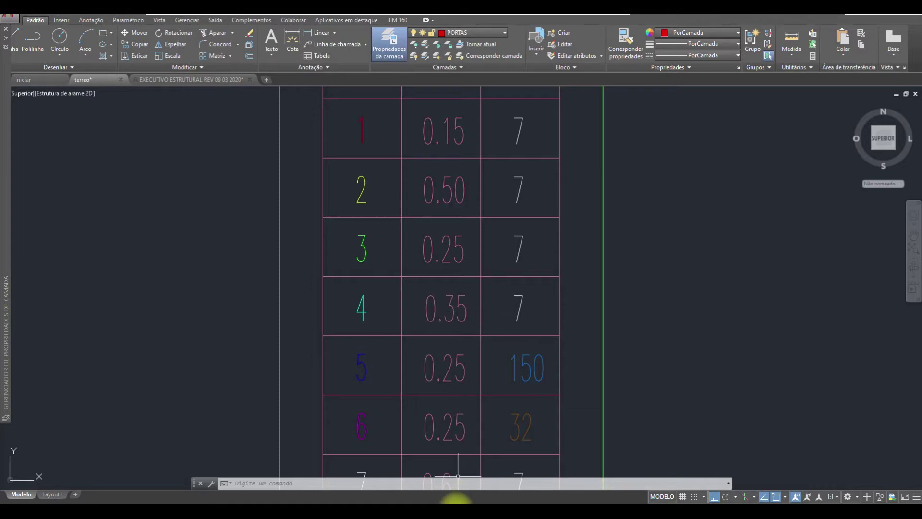
Switch to the Excel line thickness sheet and check the ALVENARIA 17 row and its printed colour cell
left_click(456, 502)
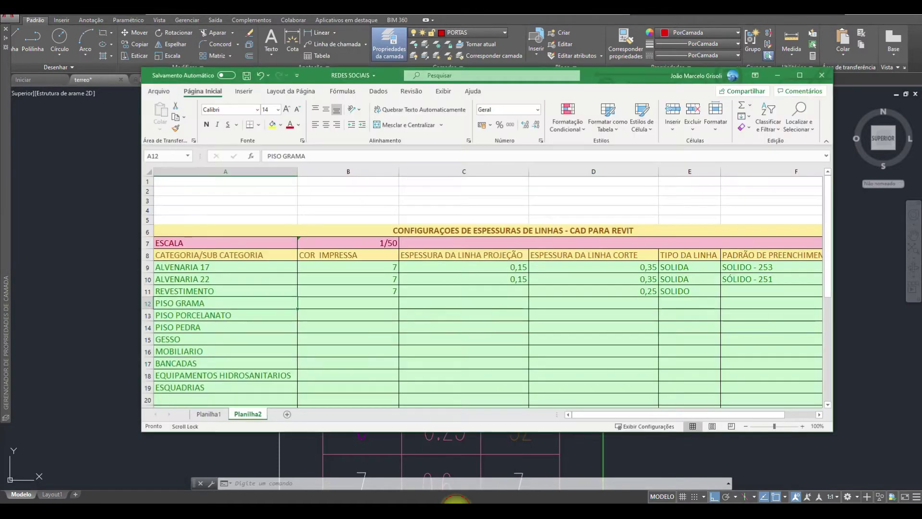
left_click(231, 267)
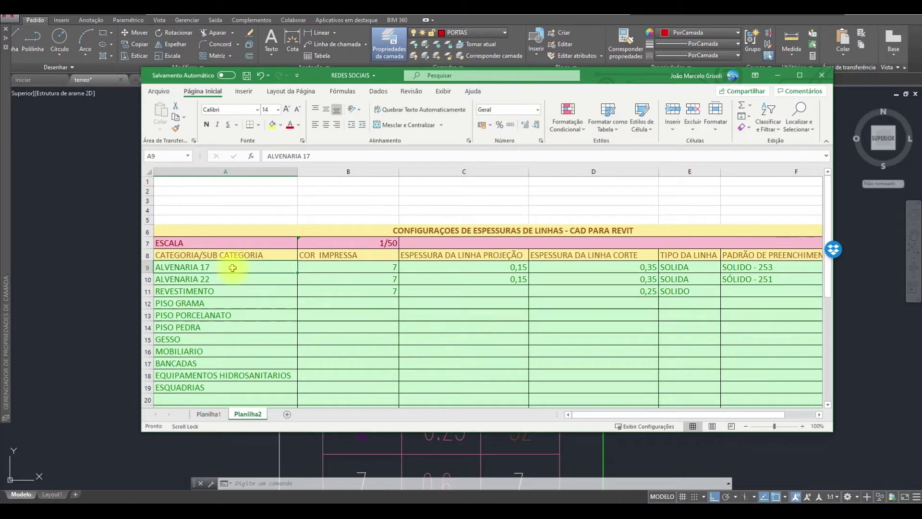
left_click(366, 268)
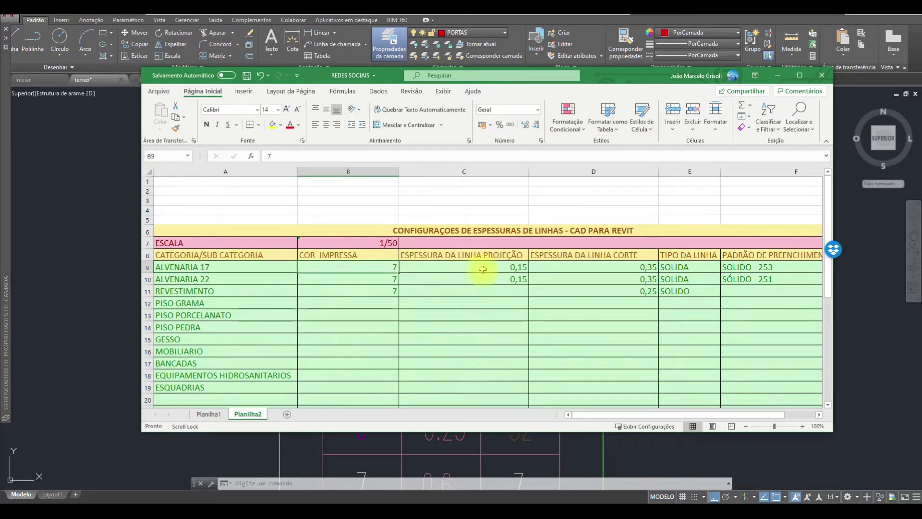
left_click(118, 303)
Return to the AutoCAD floor plan and inspect the wall and finish lines at the corner beside the DESPENSA
scroll(553, 314, "down", 3)
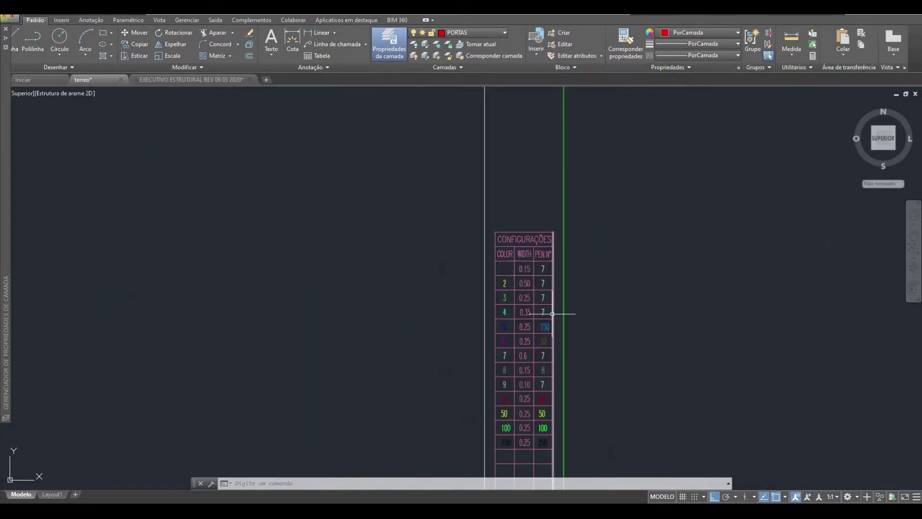
scroll(552, 313, "down", 5)
scroll(404, 128, "up", 2)
scroll(376, 183, "up", 2)
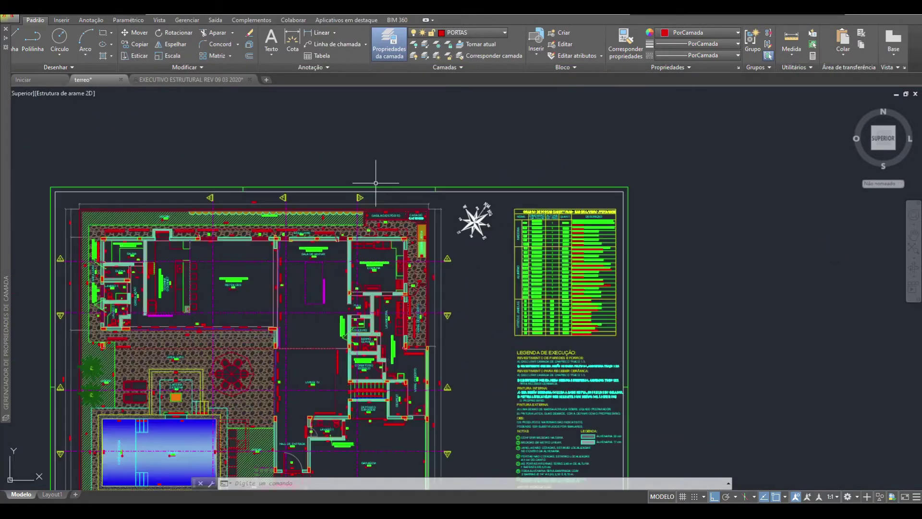
scroll(373, 218, "up", 9)
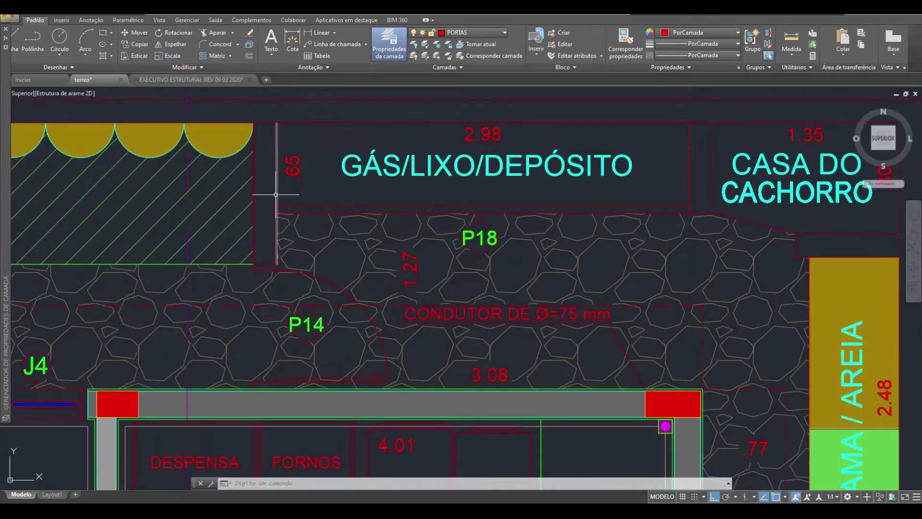
scroll(319, 324, "down", 1)
scroll(230, 361, "up", 5)
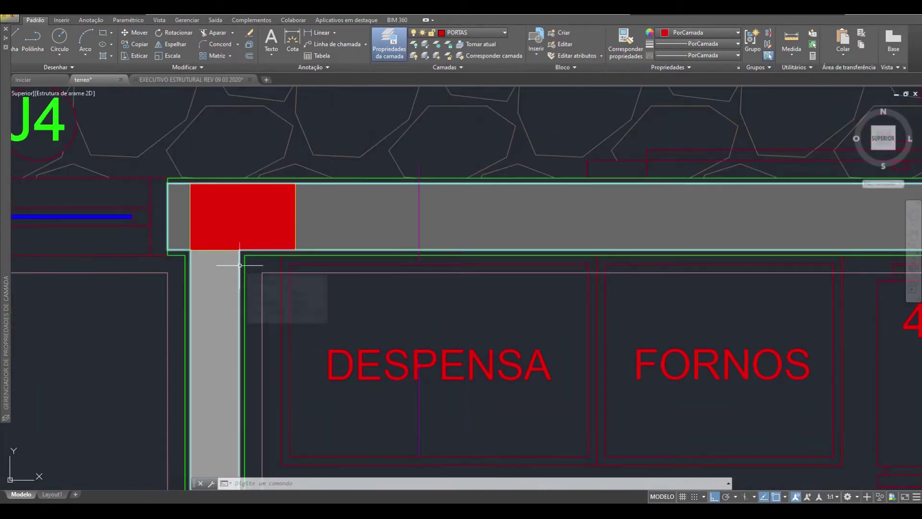
Check the line widths and pen numbers for colours 1 to 5 in the CONFIGURAÇÕES table
scroll(267, 237, "down", 5)
middle_click_drag(525, 342, 484, 287)
middle_click_drag(518, 360, 436, 237)
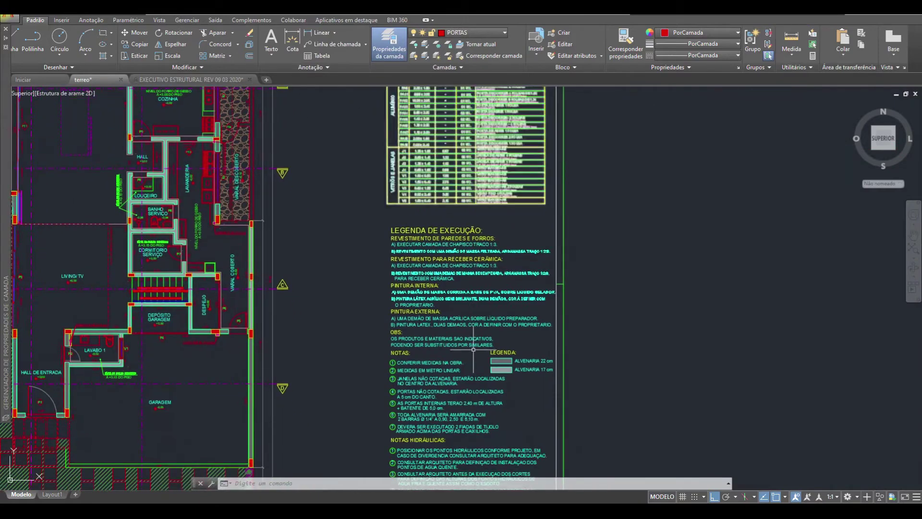
middle_click_drag(473, 348, 420, 271)
middle_click_drag(512, 407, 457, 334)
scroll(458, 333, "up", 6)
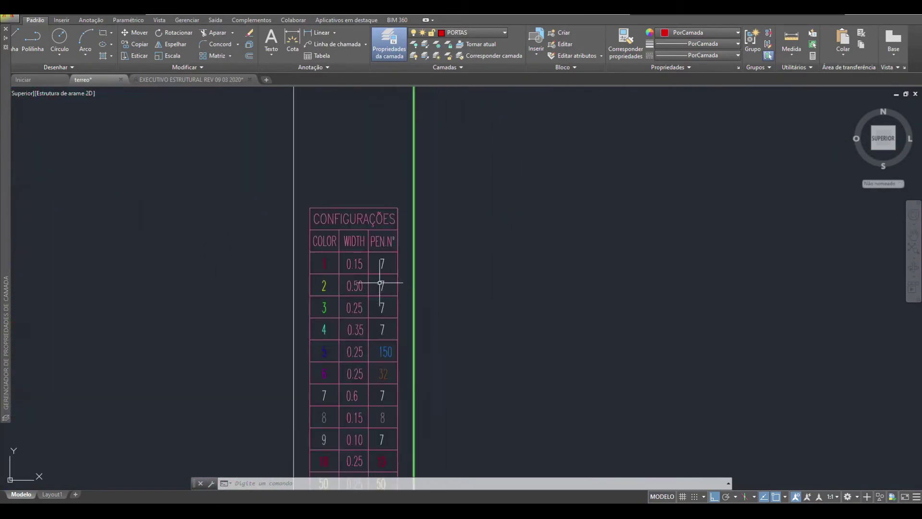
scroll(284, 245, "up", 2)
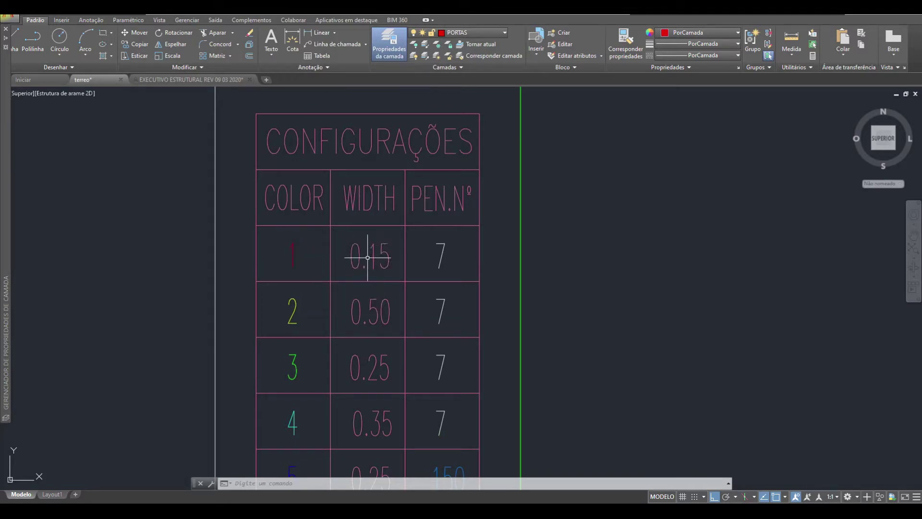
middle_click_drag(344, 358, 332, 292)
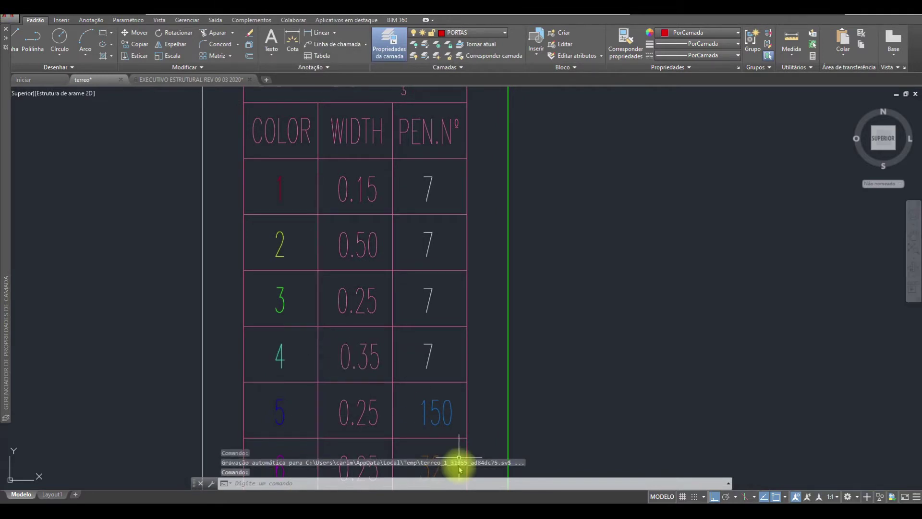
Switch to the Excel line thickness sheet and check the fill pattern cells of the ALVENARIA 17 and ALVENARIA 22 rows
left_click(461, 501)
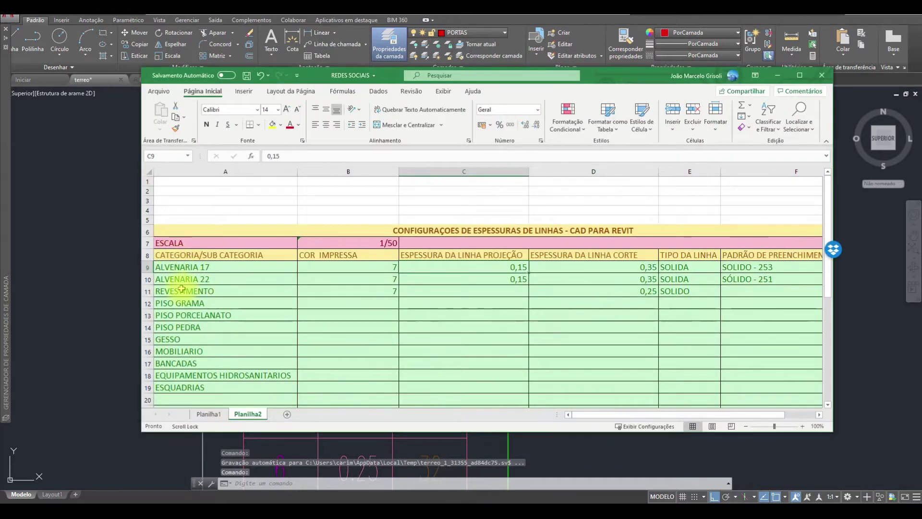
left_click(207, 267)
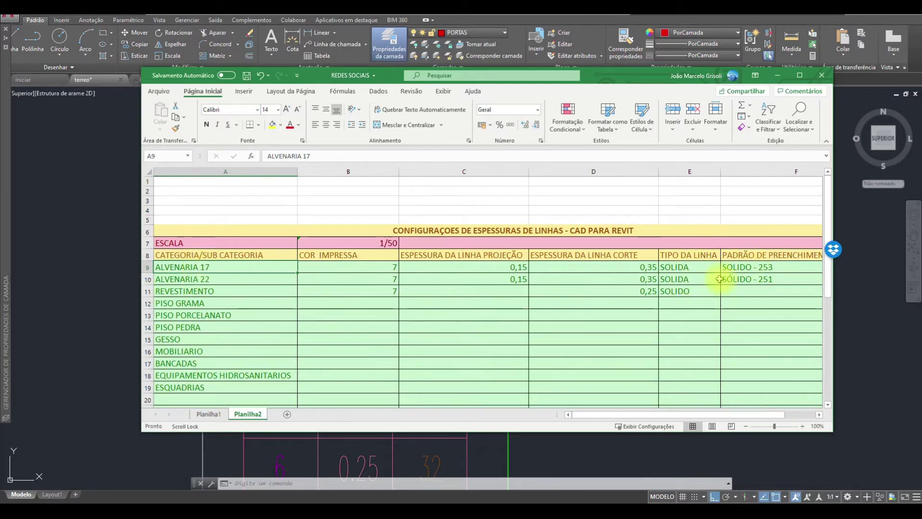
left_click(740, 269)
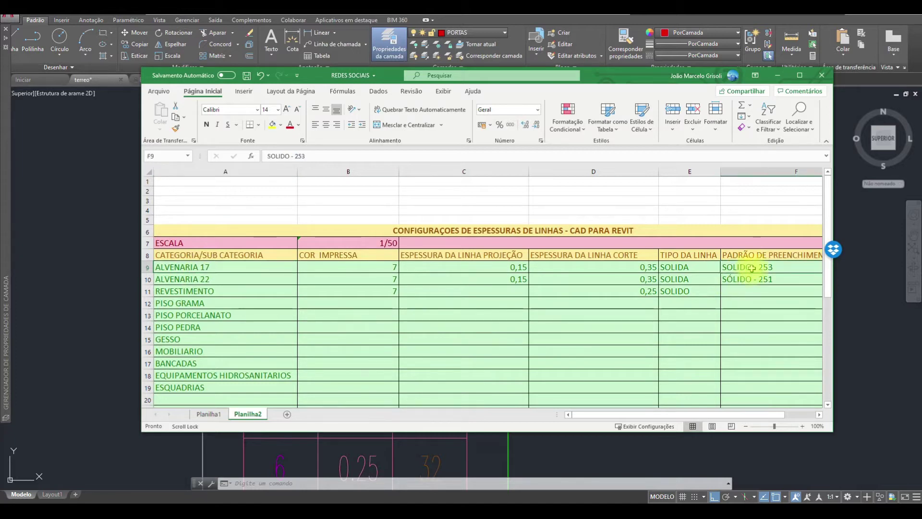
left_click(779, 279)
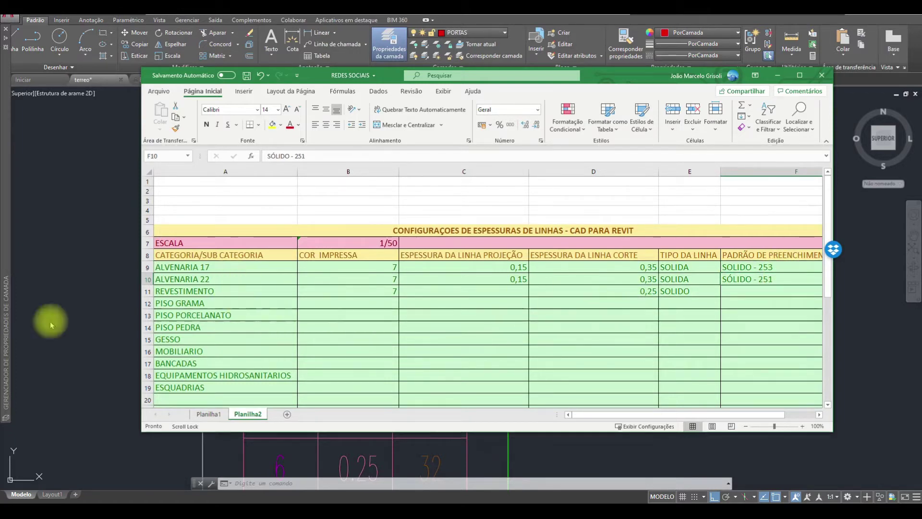
Return to the AutoCAD floor plan and inspect the wall fills and outlines around the CHURRASQUEIRA
left_click(147, 291)
left_click(139, 291)
scroll(552, 303, "down", 5)
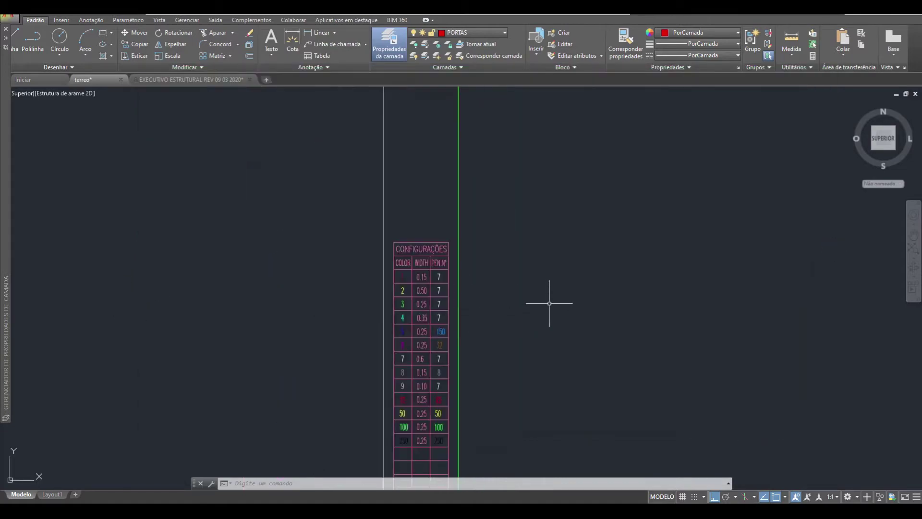
scroll(16, 140, "up", 4)
scroll(205, 200, "down", 2)
scroll(476, 346, "up", 2)
scroll(477, 345, "down", 6)
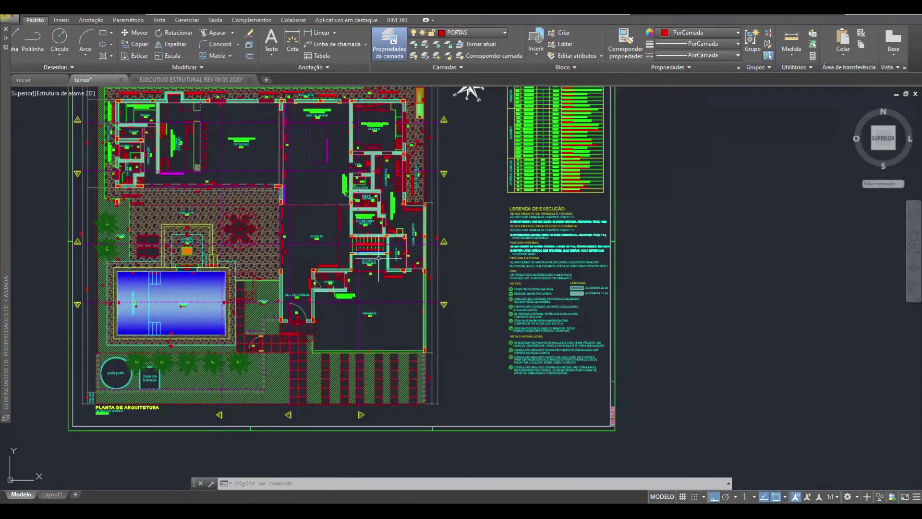
scroll(284, 118, "up", 4)
scroll(370, 243, "up", 5)
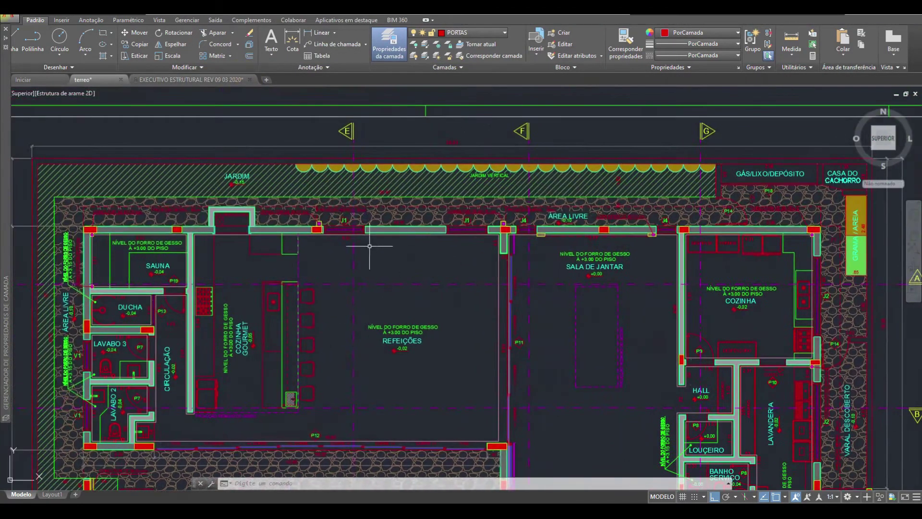
scroll(226, 236, "up", 4)
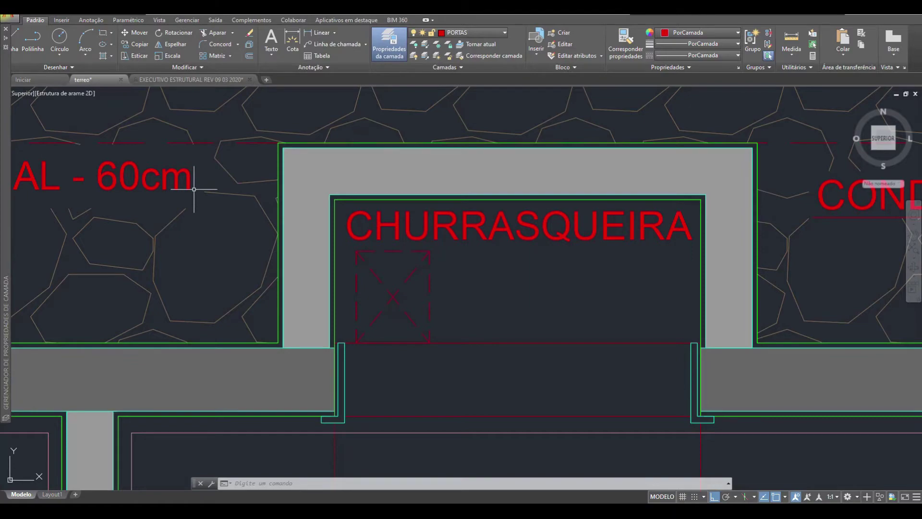
Switch back to the Excel sheet and locate the REVESTIMENTO row among the categories
scroll(373, 171, "down", 5)
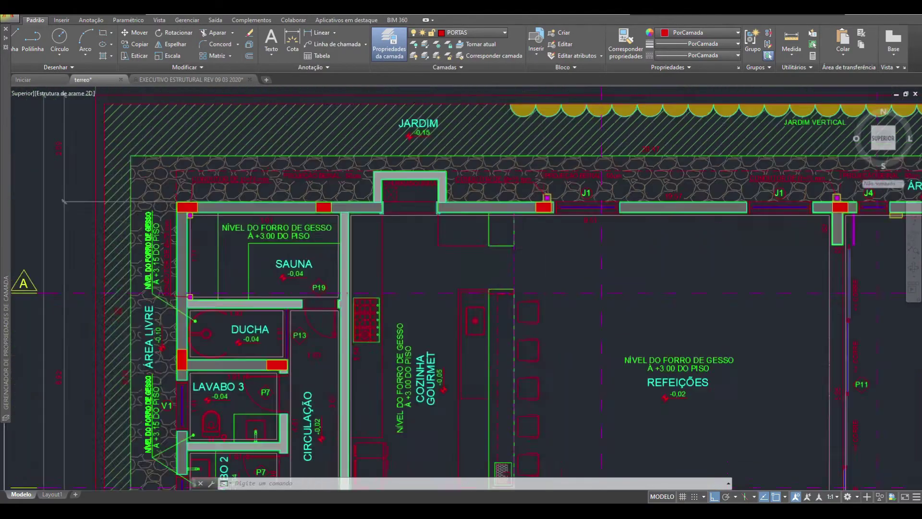
scroll(373, 171, "down", 2)
middle_click_drag(560, 344, 391, 227)
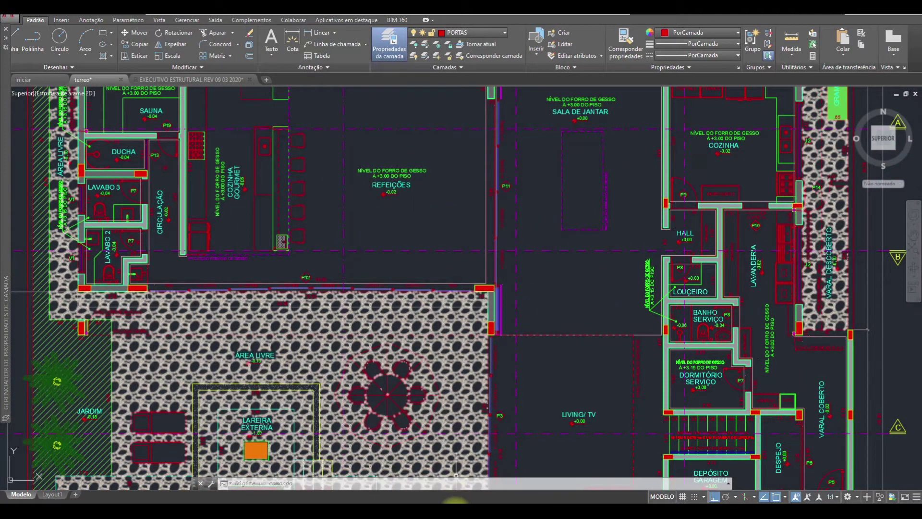
left_click(454, 501)
left_click(200, 304)
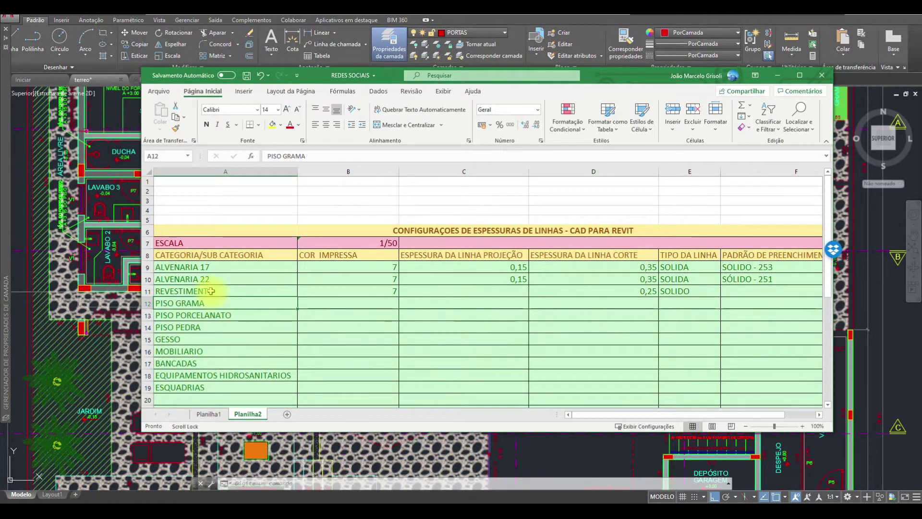
left_click(211, 291)
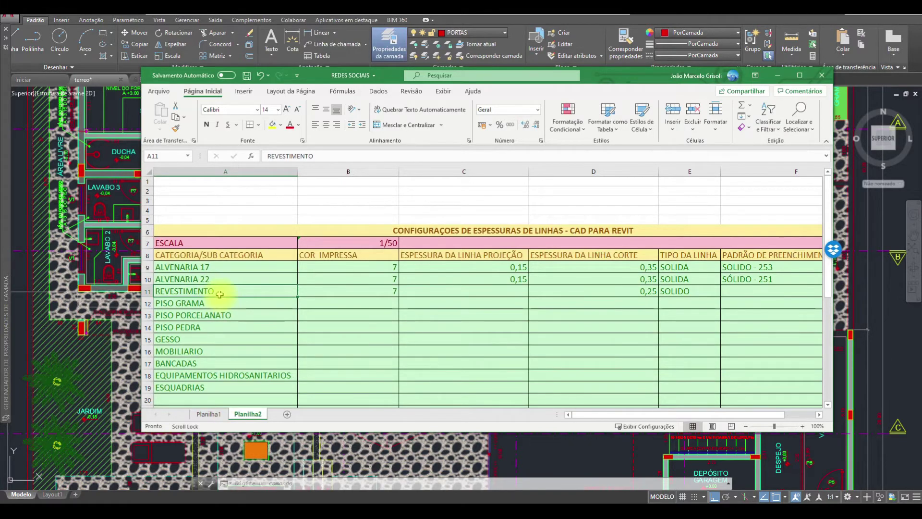
Return to the AutoCAD drawing and check the layer and colour of the outer finish line along the stepped wall at LAVABO 2
left_click(121, 250)
scroll(122, 249, "up", 12)
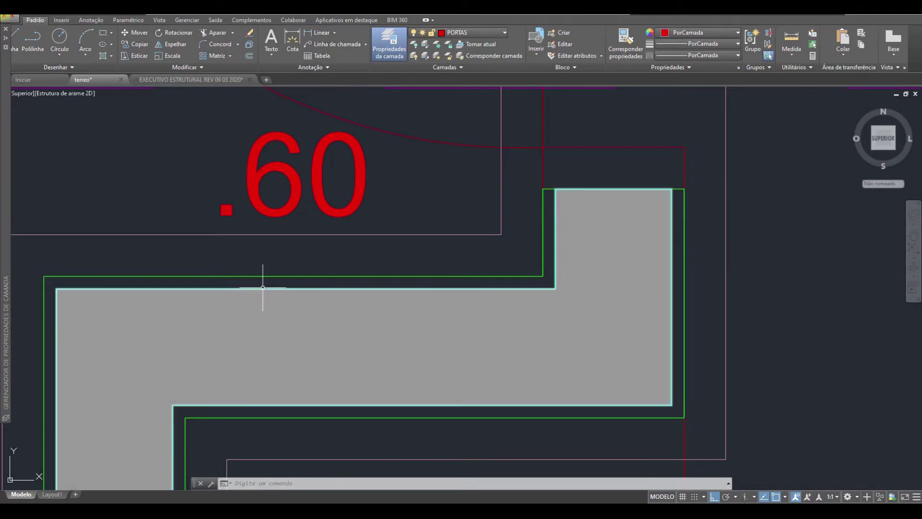
left_click(525, 274)
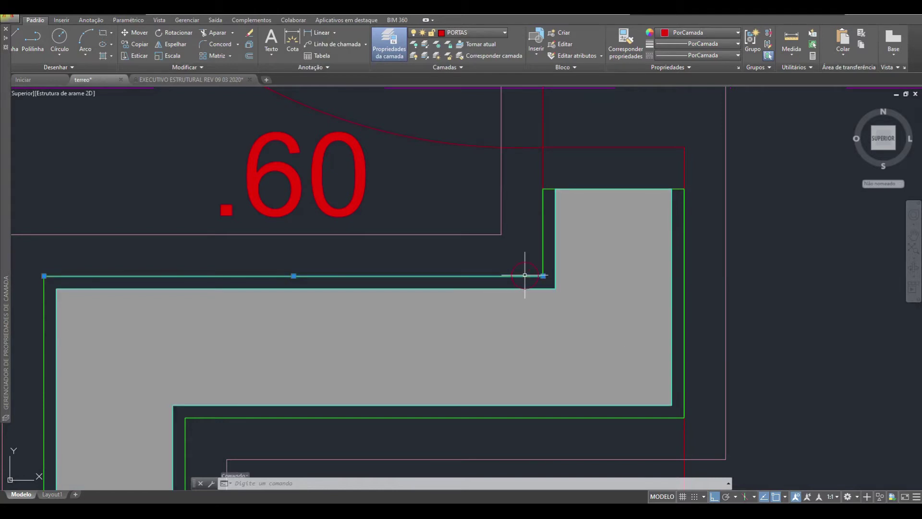
key("Escape")
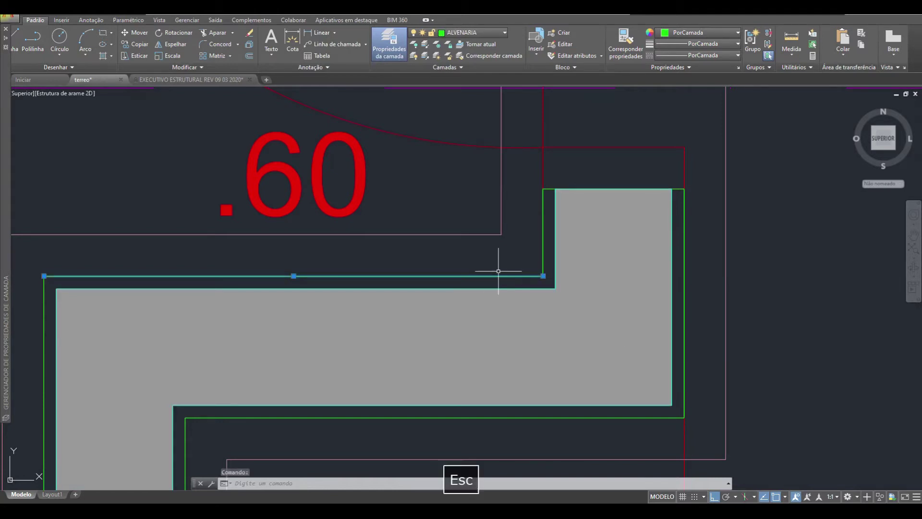
Look up the width and pen number of colour 3 in the CONFIGURAÇÕES table
scroll(346, 255, "down", 6)
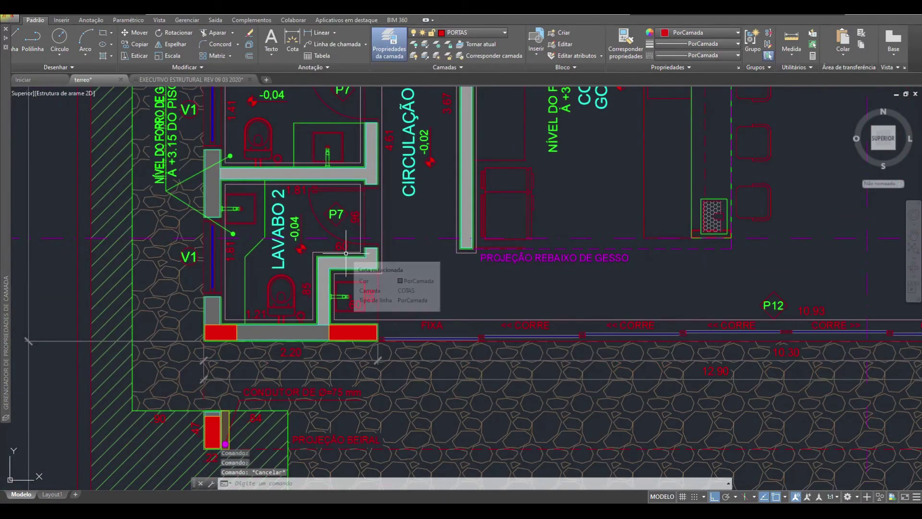
scroll(346, 254, "down", 5)
middle_click_drag(706, 324, 141, 224)
scroll(141, 223, "down", 8)
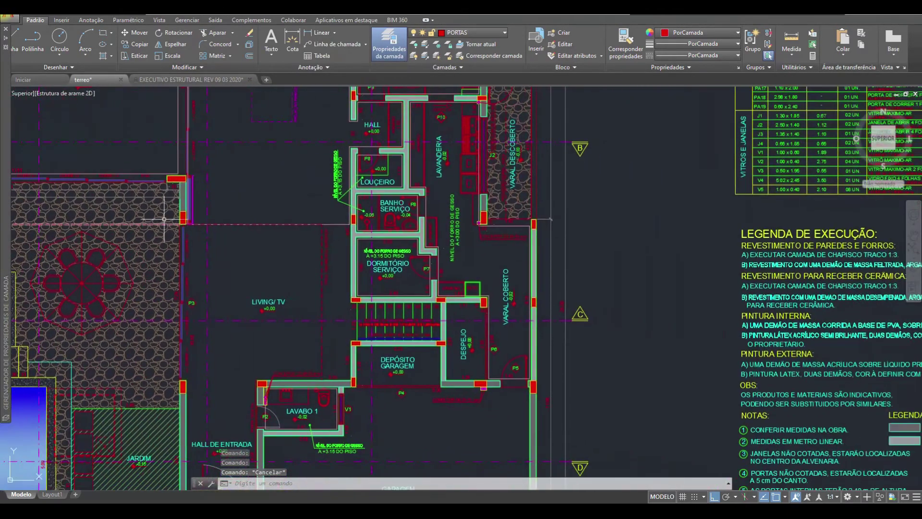
scroll(481, 423, "up", 12)
scroll(518, 356, "up", 8)
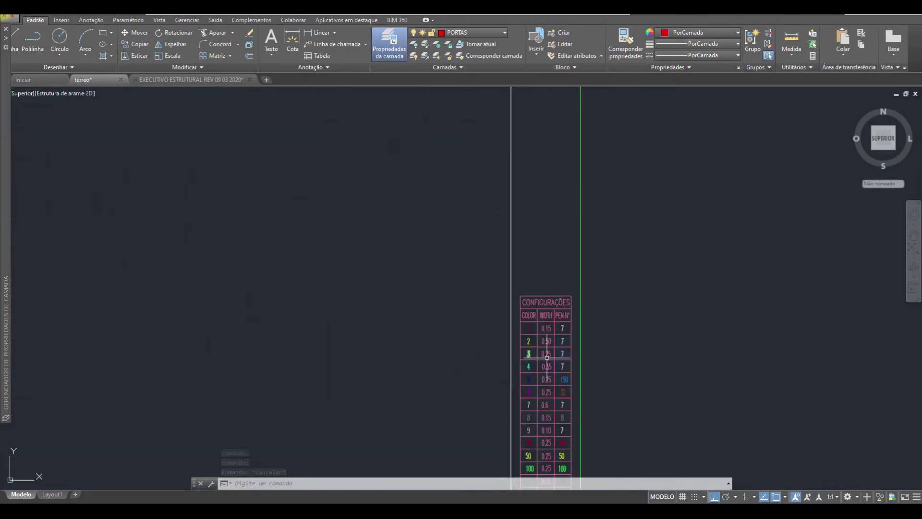
middle_click_drag(594, 357, 422, 313)
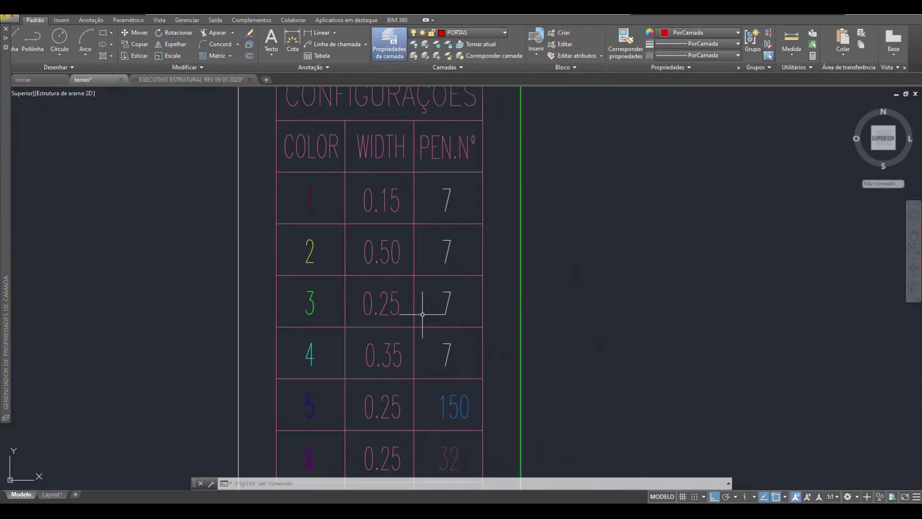
scroll(422, 313, "up", 2)
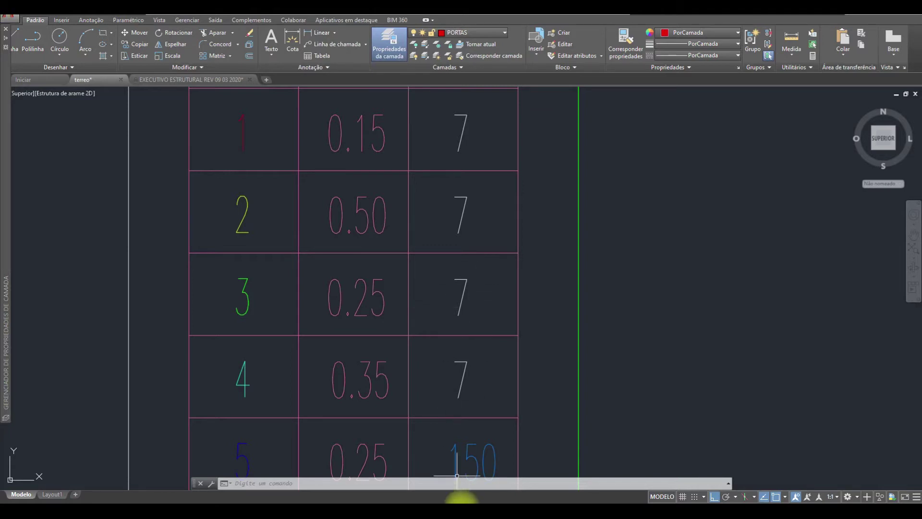
Switch to the Excel sheet and review the REVESTIMENTO row's printed colour, cut line thickness, line type and fill pattern cells
left_click(461, 500)
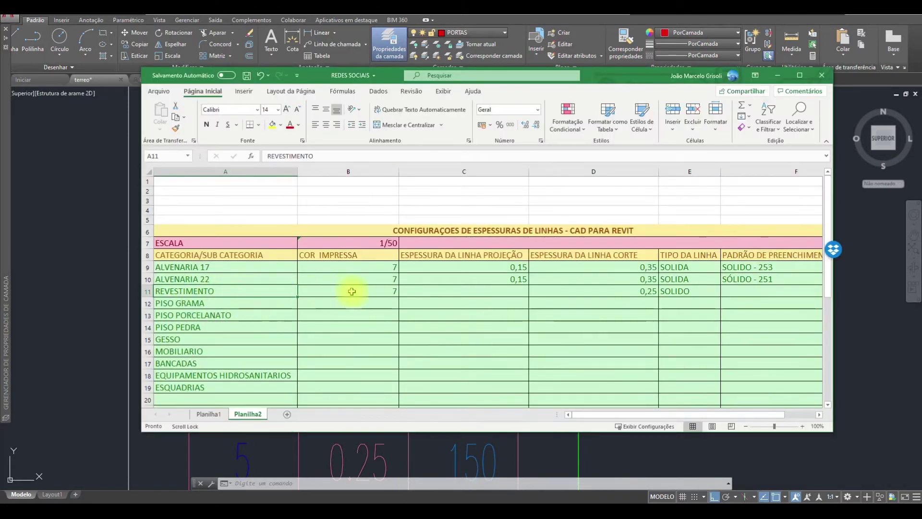
left_click(352, 291)
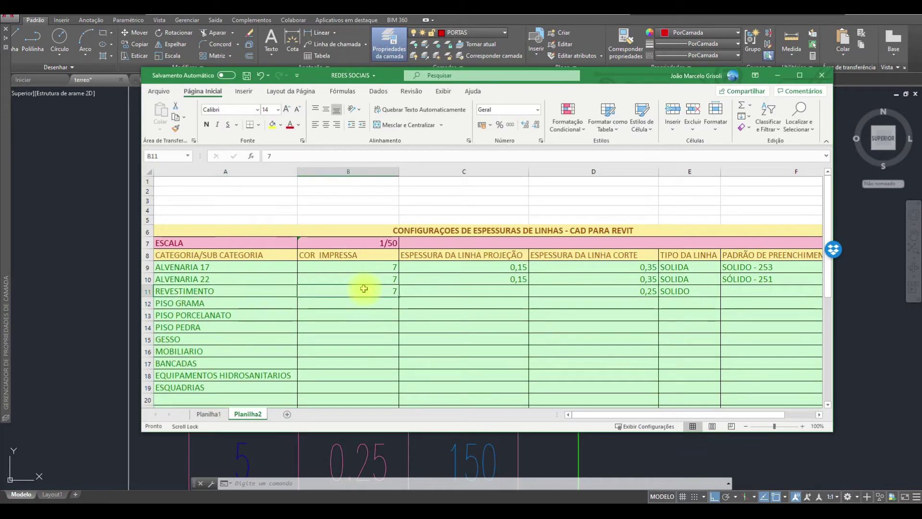
left_click(618, 294)
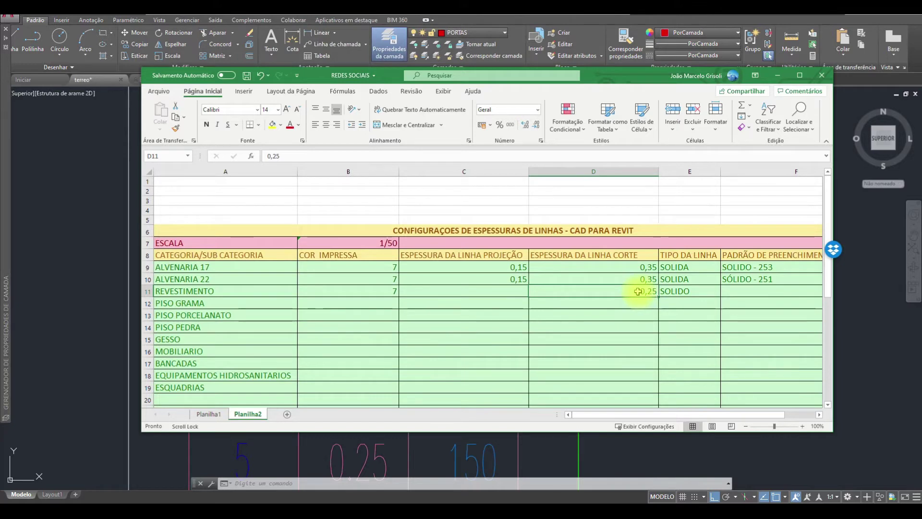
left_click(694, 291)
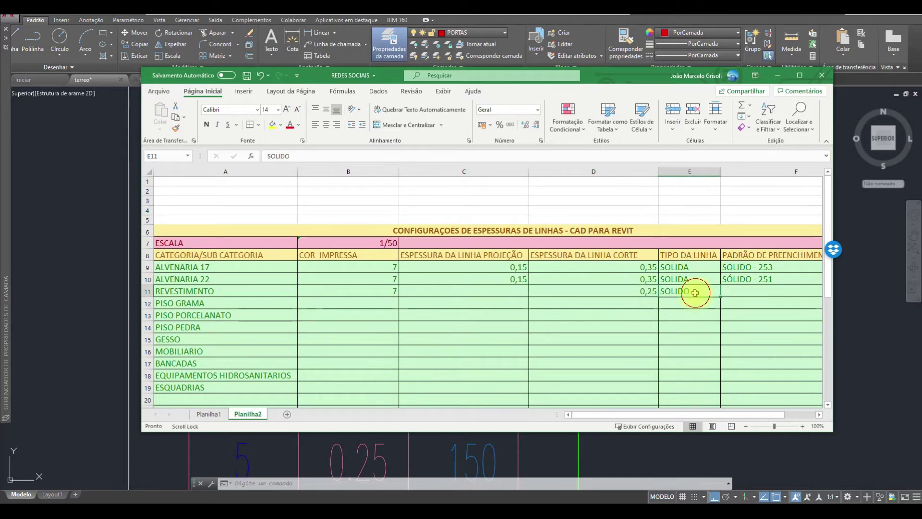
left_click(733, 291)
Return to the AutoCAD floor plan and inspect the furniture and floor lines in COZINHA GOURMET, REFEIÇÕES and SALA DE JANTAR
left_click(531, 449)
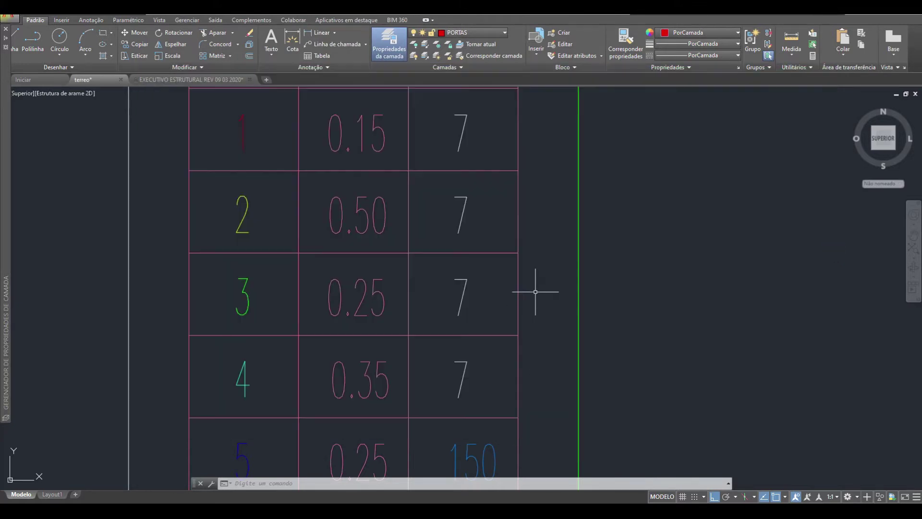
scroll(533, 279, "down", 6)
scroll(546, 269, "down", 6)
scroll(470, 355, "up", 5)
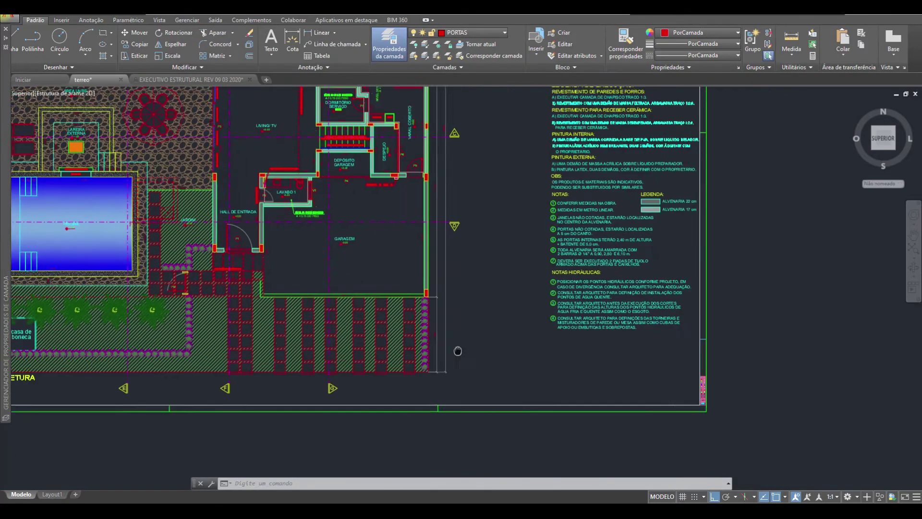
mouse_move(260, 175)
middle_mouse_down()
mouse_move(260, 231)
mouse_move(386, 342)
middle_mouse_up()
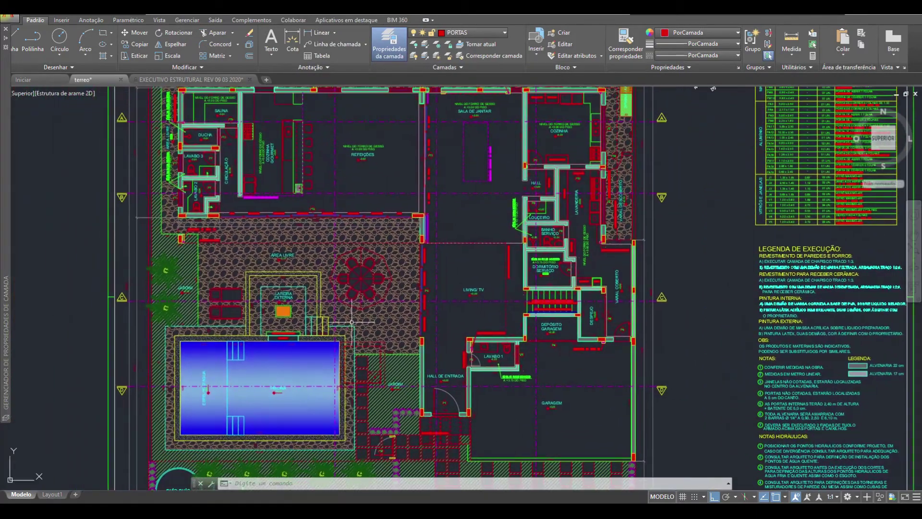
middle_click_drag(324, 151, 357, 240)
scroll(357, 240, "up", 4)
scroll(348, 202, "up", 2)
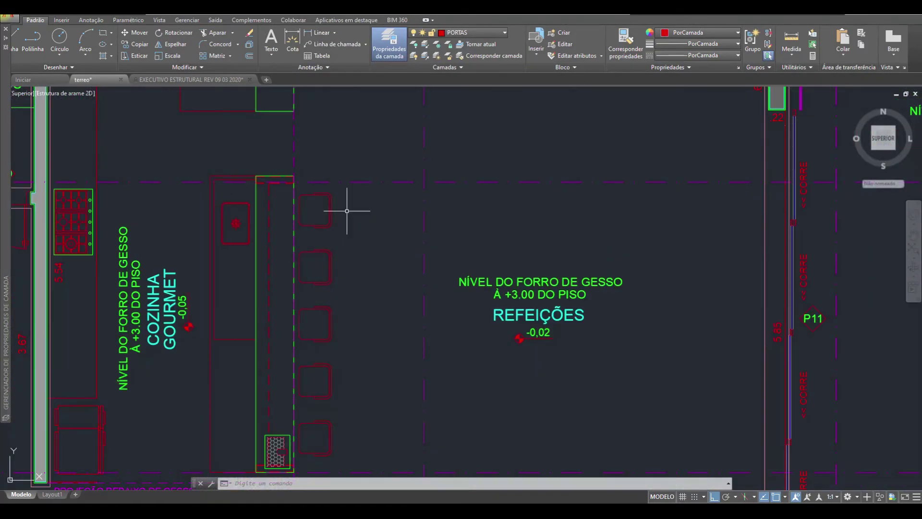
scroll(348, 208, "down", 2)
middle_click_drag(503, 254, 313, 278)
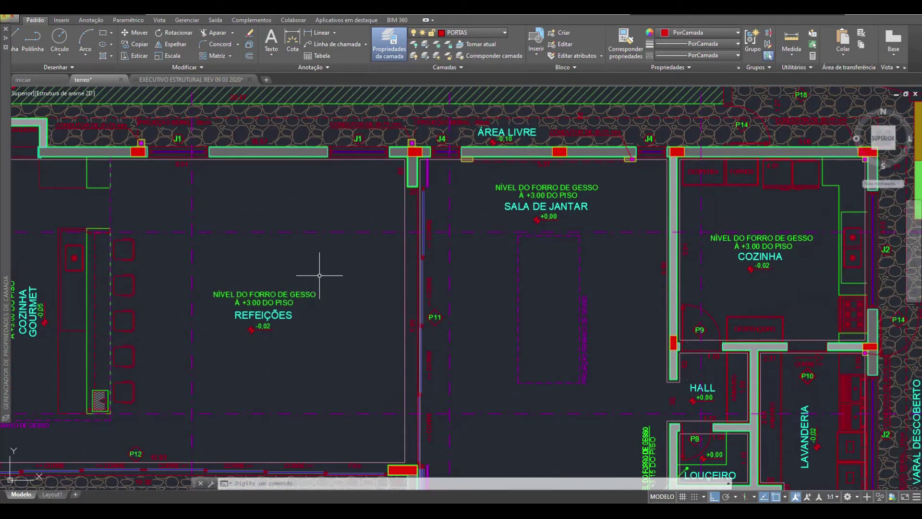
Inspect the wall, cooktop and cabinet lines where COZINHA meets LAVANDERIA
scroll(342, 218, "down", 4)
middle_click_drag(437, 331, 404, 260)
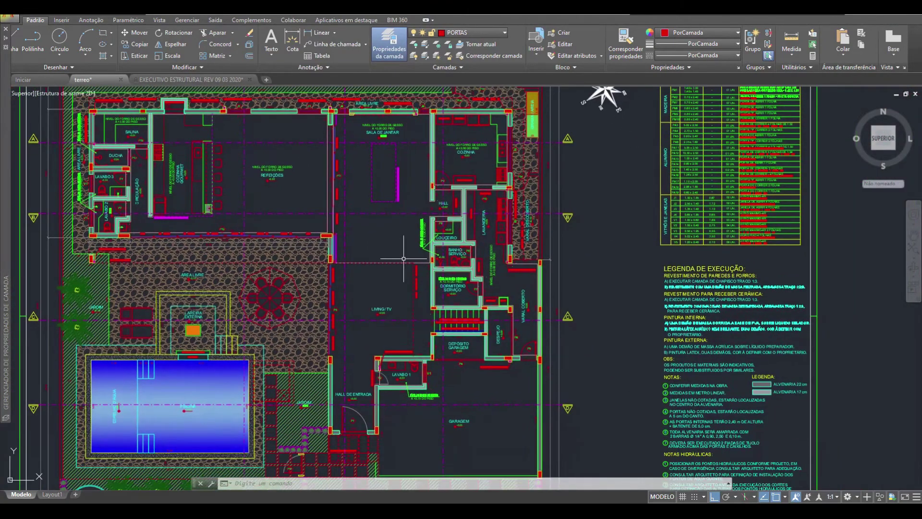
scroll(524, 153, "up", 4)
scroll(466, 195, "up", 4)
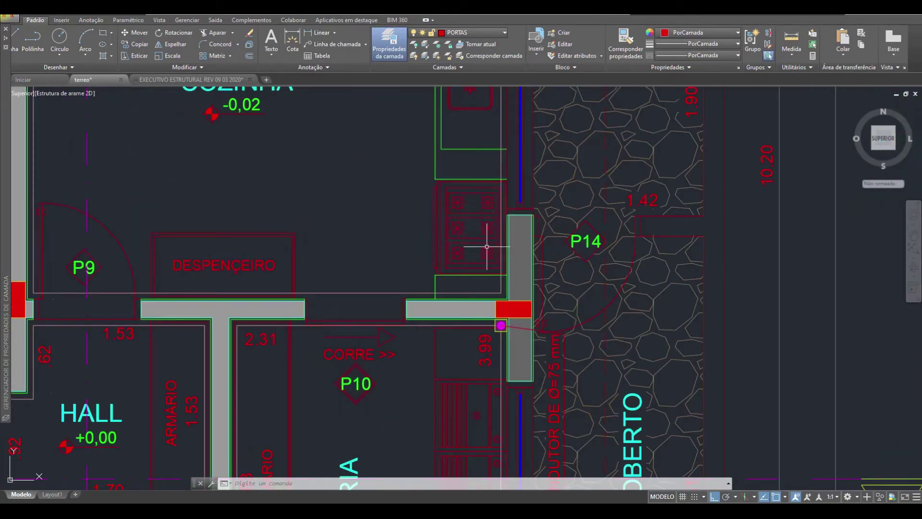
scroll(286, 212, "down", 4)
scroll(478, 431, "down", 5)
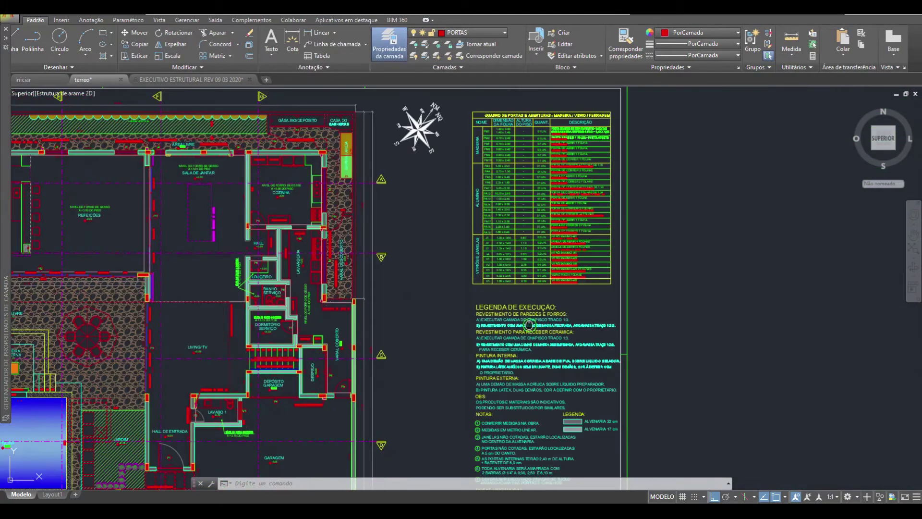
Look up the width and pen number of colour 1 in the CONFIGURAÇÕES table
scroll(476, 456, "up", 10)
scroll(476, 456, "up", 2)
middle_click_drag(468, 402, 308, 135)
scroll(413, 275, "up", 2)
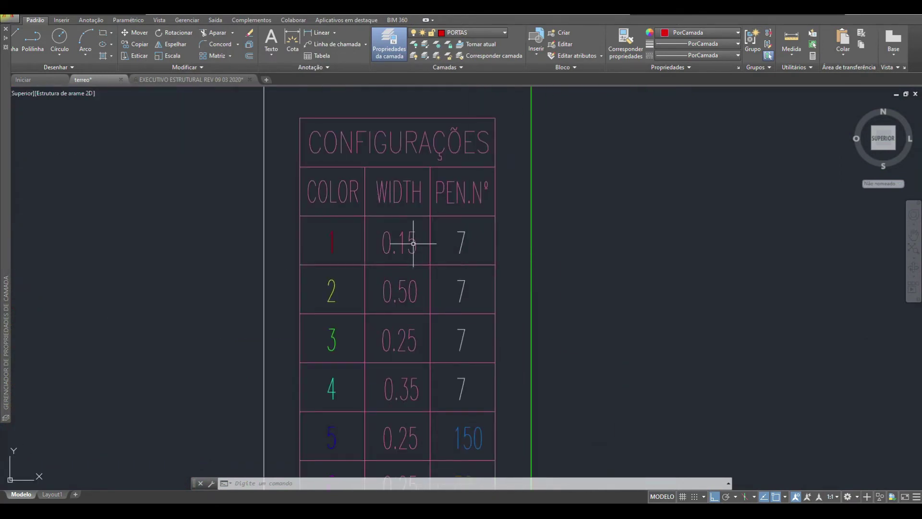
scroll(413, 244, "down", 2)
Switch to Revit and open the MODELO TEMPLATE model from the desktop folder
left_click(465, 511)
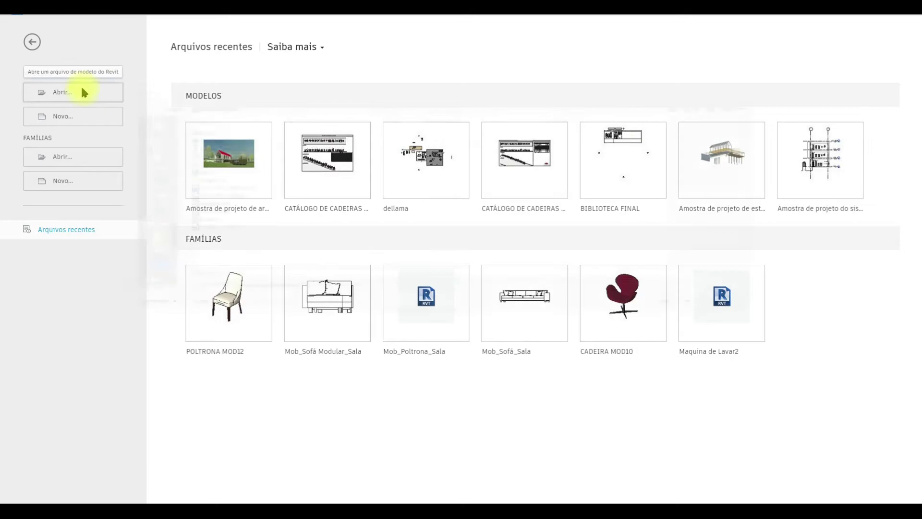
left_click(82, 91)
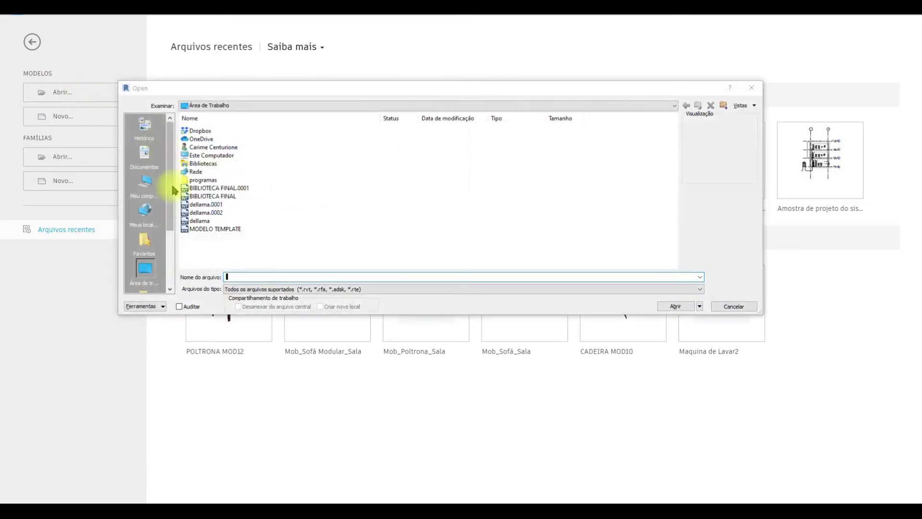
left_click(201, 229)
left_click(675, 306)
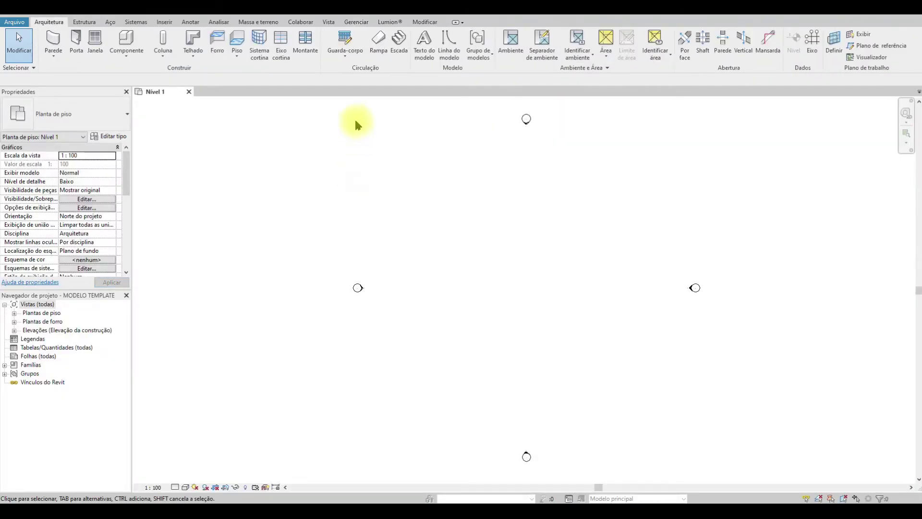
Open the project's line weight settings at the model line thicknesses and reposition the dialog over the plan view
left_click(356, 23)
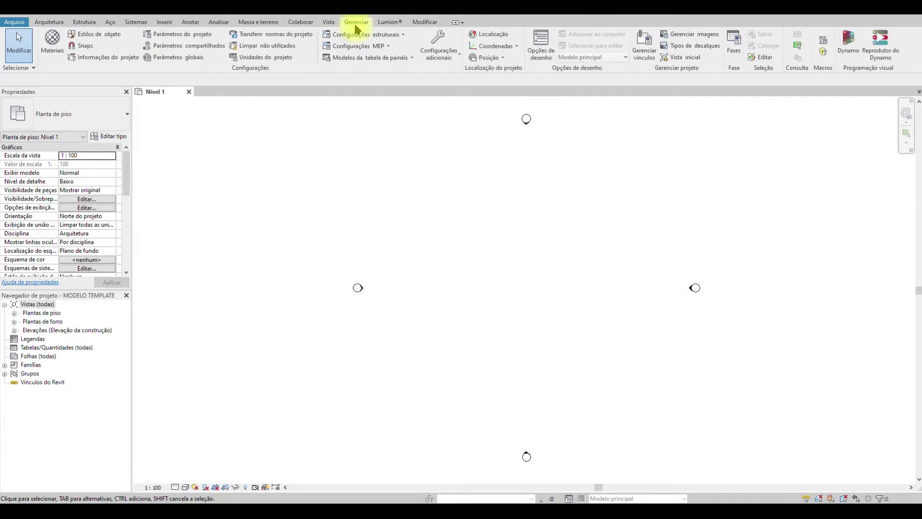
left_click(438, 52)
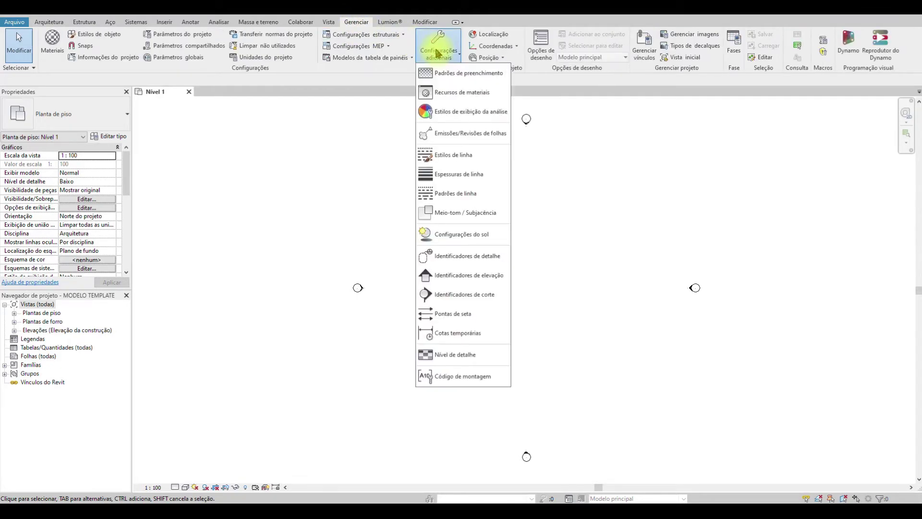
left_click(447, 175)
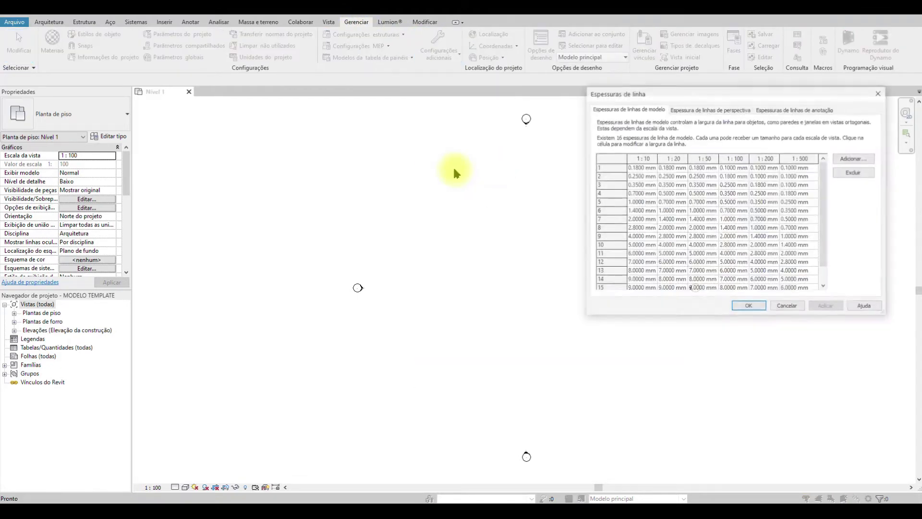
left_click_drag(725, 91, 364, 78)
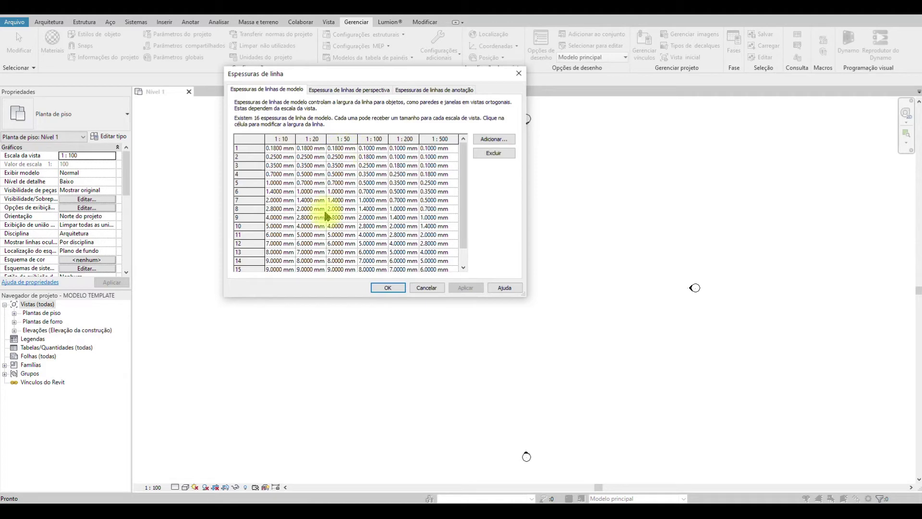
Switch to the EXECUTIVO ESTRUTURAL drawing in AutoCAD and read the colour 1 width in the CONFIGURAÇÕES table beside the 1:50 sheet
left_click(269, 509)
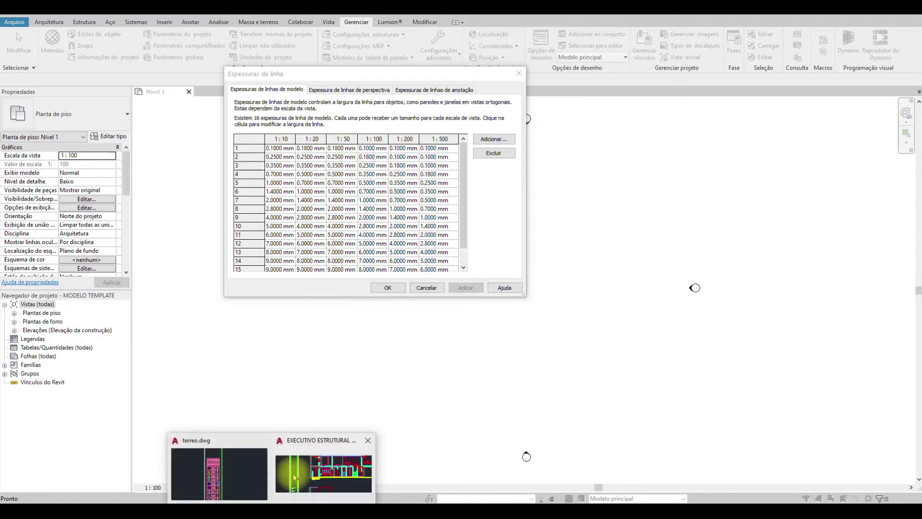
left_click(307, 473)
scroll(387, 239, "down", 3)
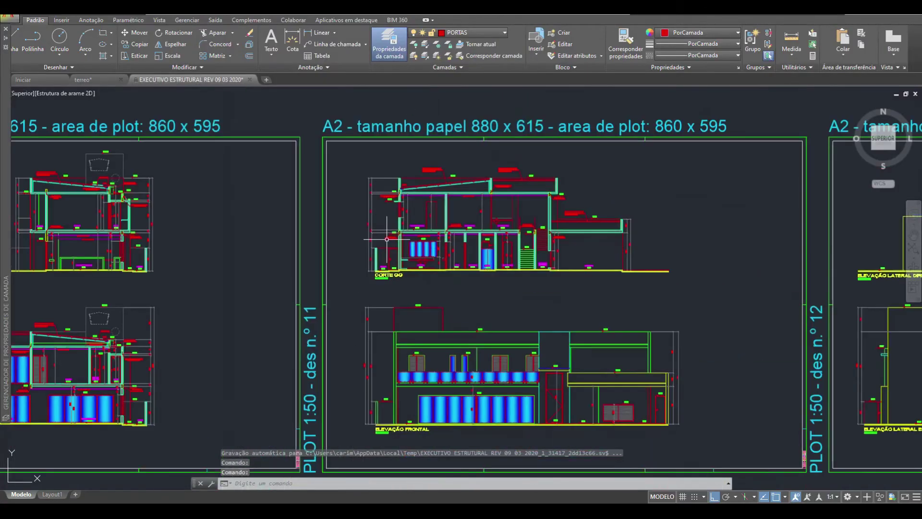
scroll(529, 315, "up", 8)
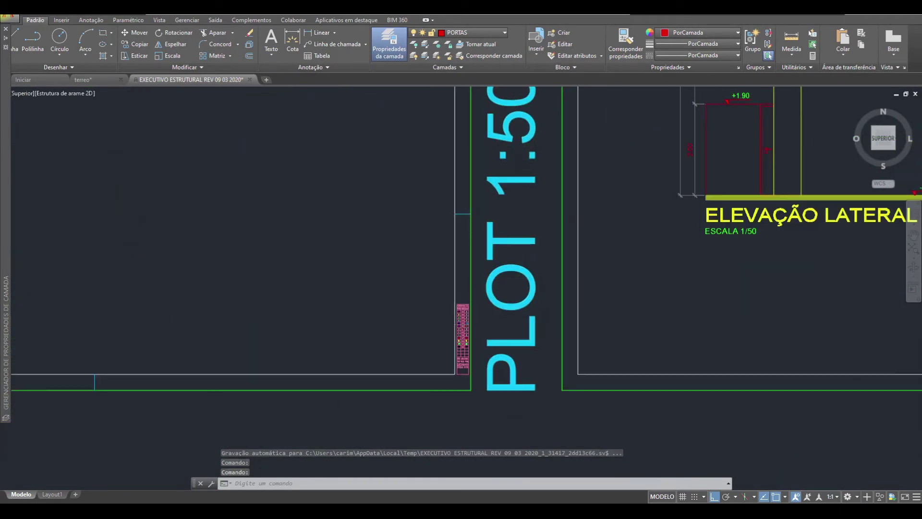
scroll(463, 311, "up", 10)
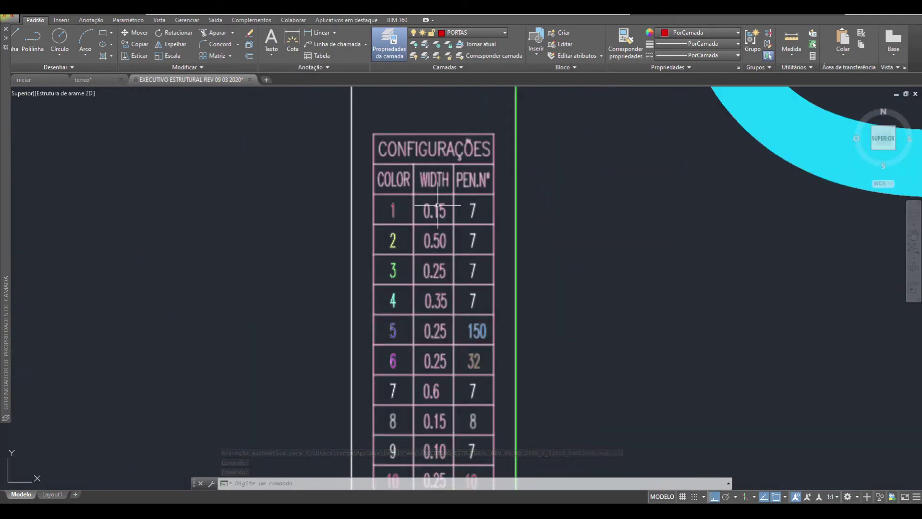
Return to Revit and set model line weight 1 at scale 1:50 to 0.1500 mm
left_click(339, 512)
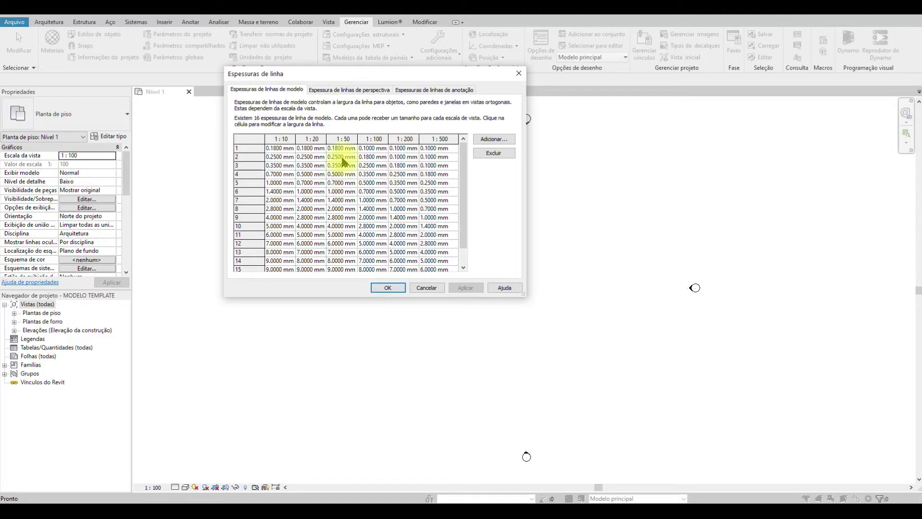
left_click(340, 149)
left_click(337, 150)
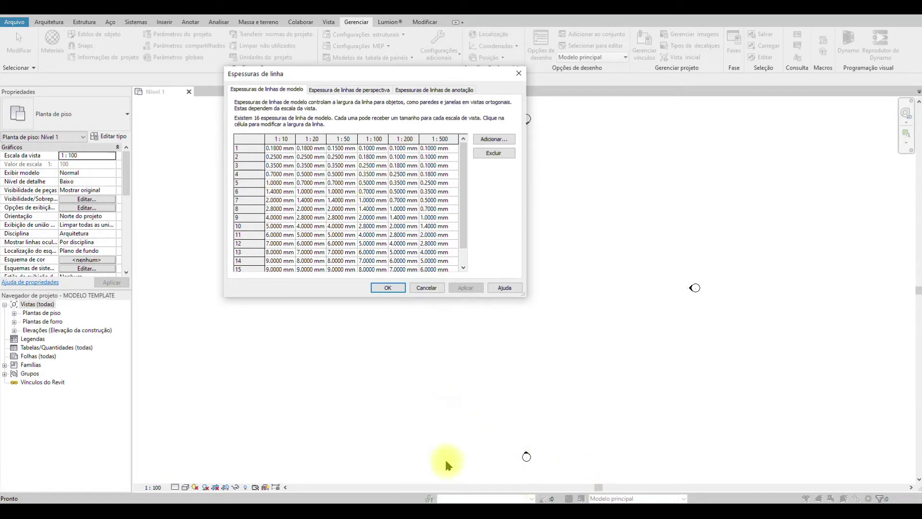
Check the Excel thickness table, and review the widths of all colours in the CONFIGURAÇÕES table of the terreo drawing in AutoCAD
left_click(457, 500)
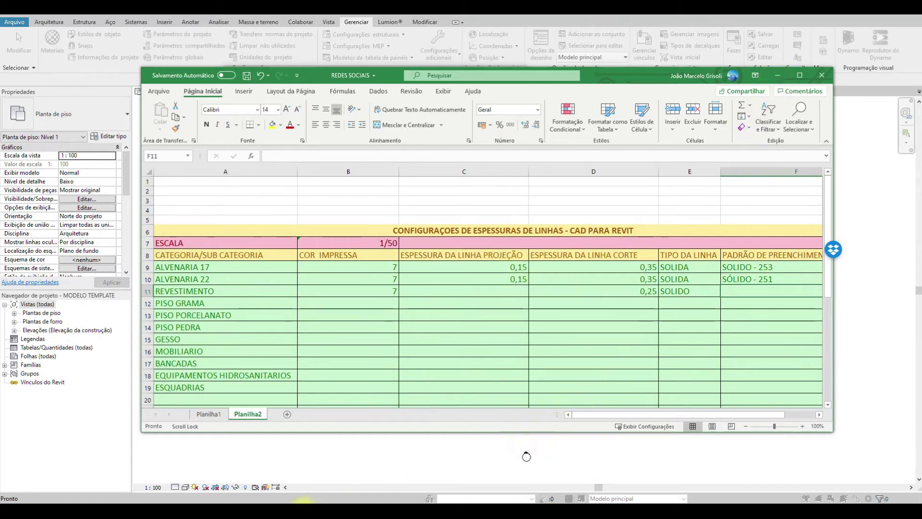
left_click(197, 477)
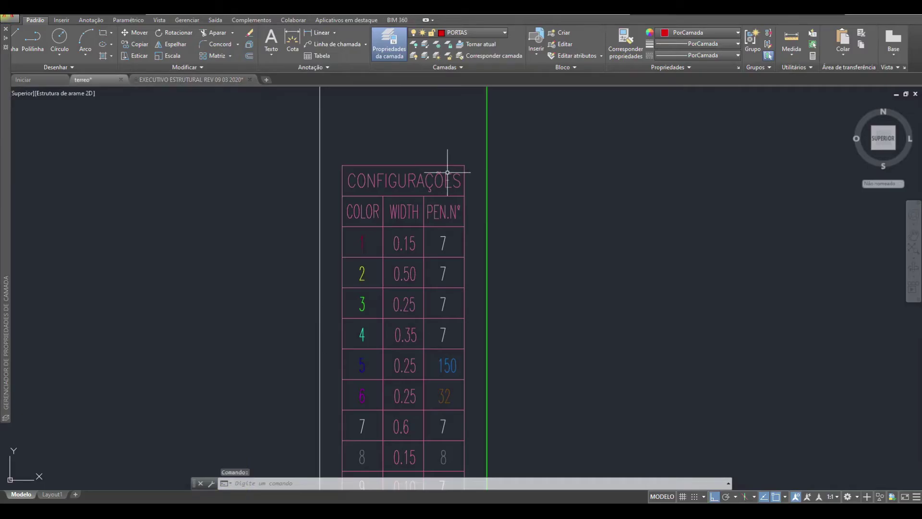
mouse_move(456, 270)
middle_mouse_down()
mouse_move(422, 206)
mouse_move(406, 208)
mouse_move(402, 182)
middle_mouse_up()
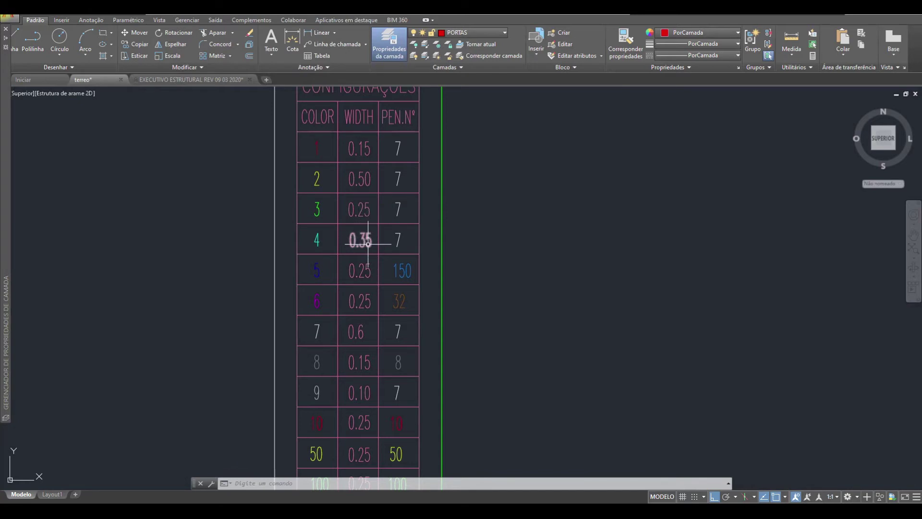
mouse_move(387, 317)
middle_mouse_down()
mouse_move(378, 254)
mouse_move(364, 277)
middle_mouse_up()
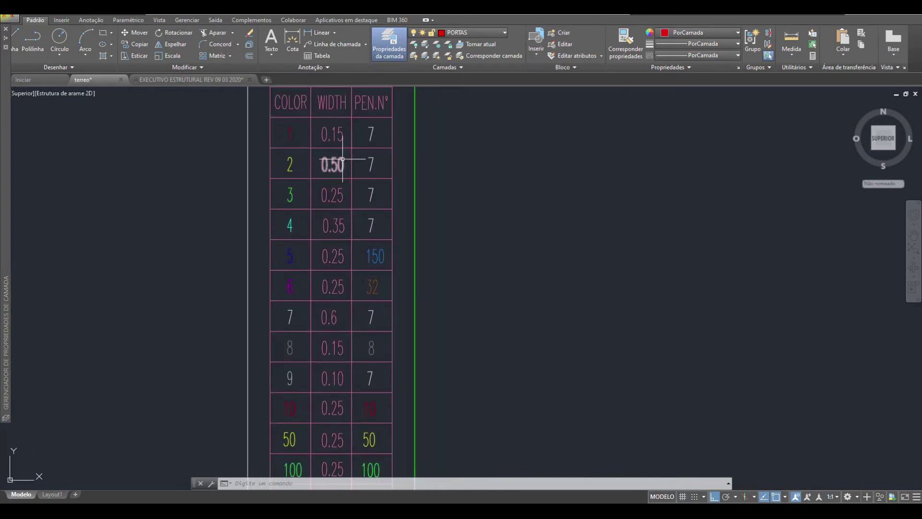
middle_click_drag(418, 268, 409, 199)
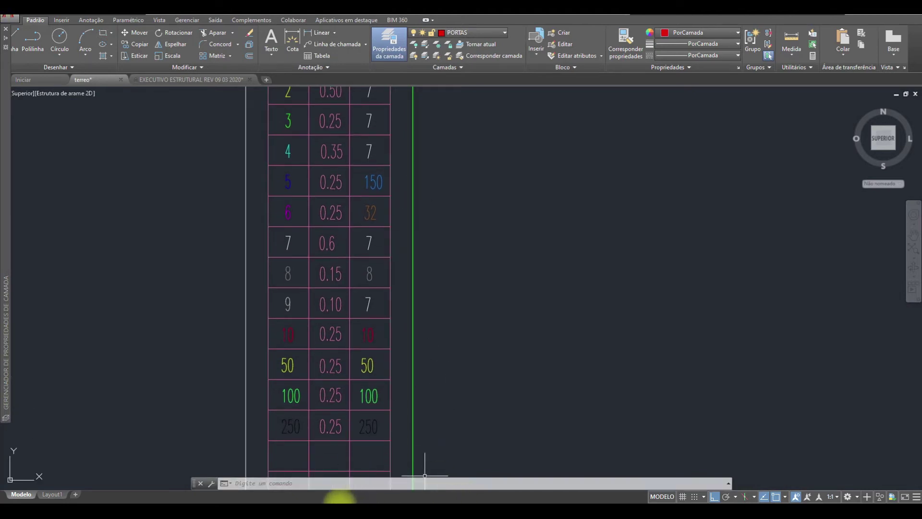
Return to Revit and accept the modified line weights
left_click(310, 504)
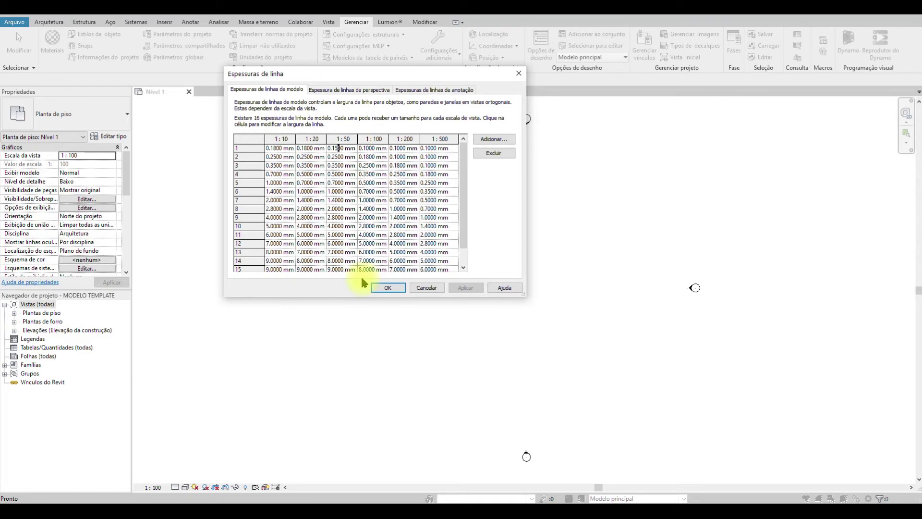
left_click(383, 287)
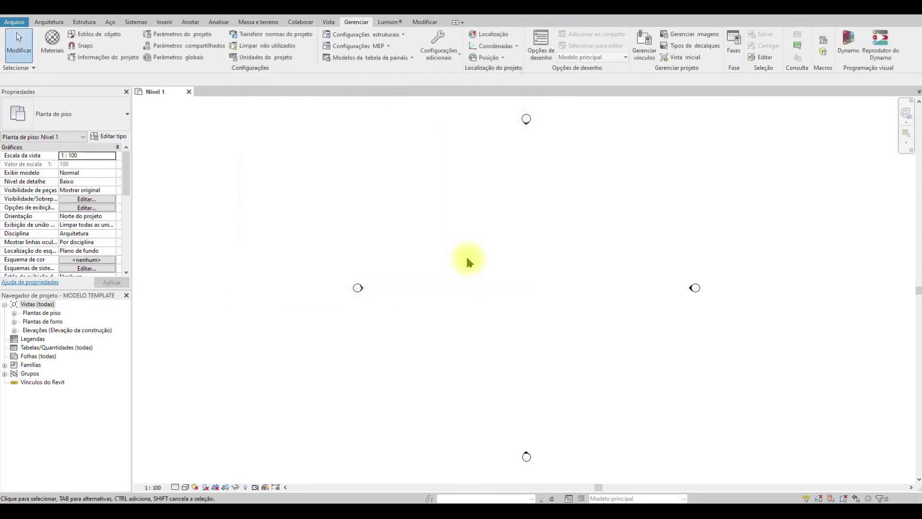
middle_click_drag(506, 250, 495, 236)
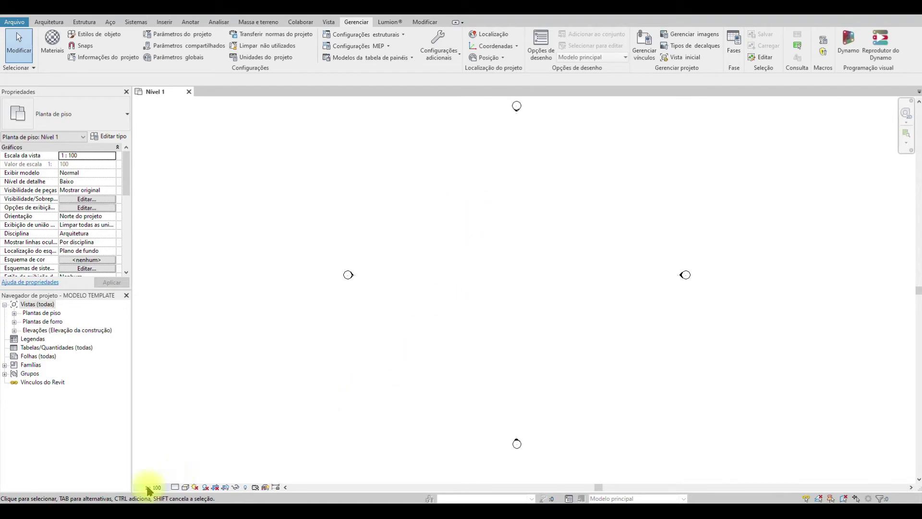
Open the Object Styles and examine the projection and cut line weights of the Paredes model category
left_click(443, 52)
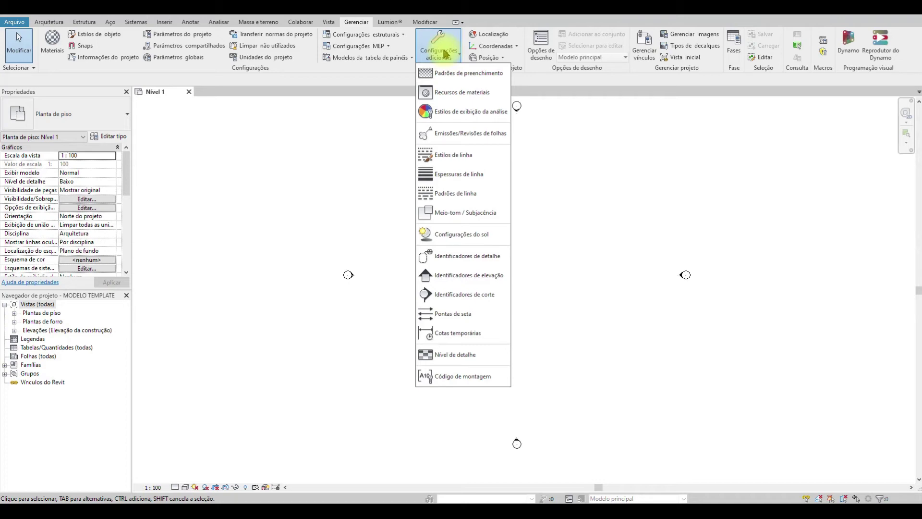
left_click(116, 35)
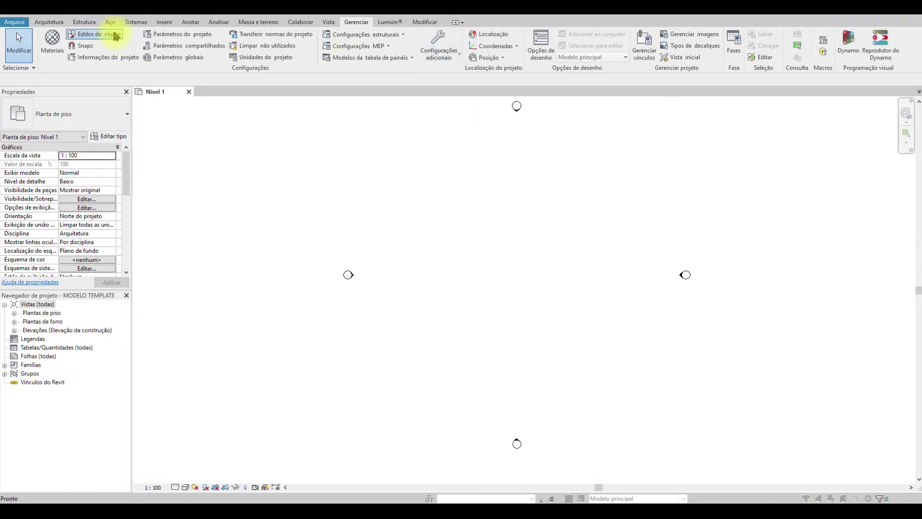
left_click_drag(243, 73, 361, 59)
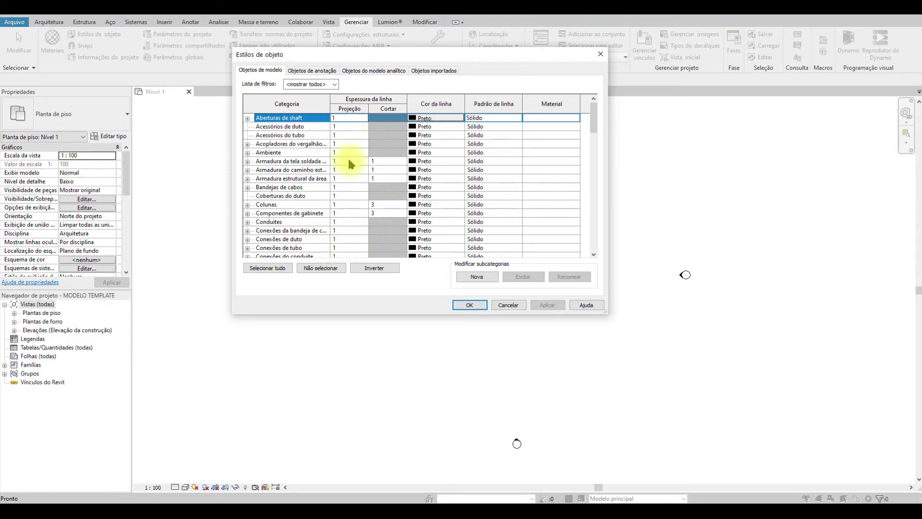
scroll(317, 185, "down", 7)
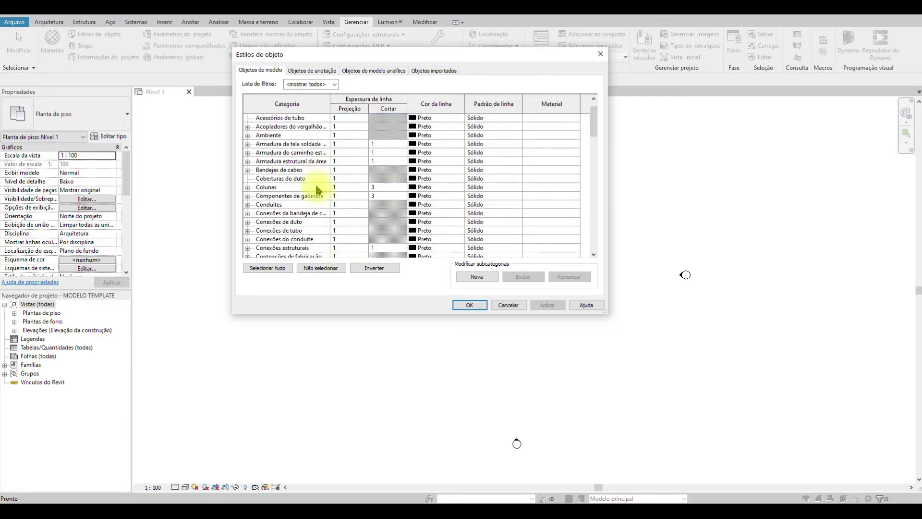
scroll(314, 191, "down", 8)
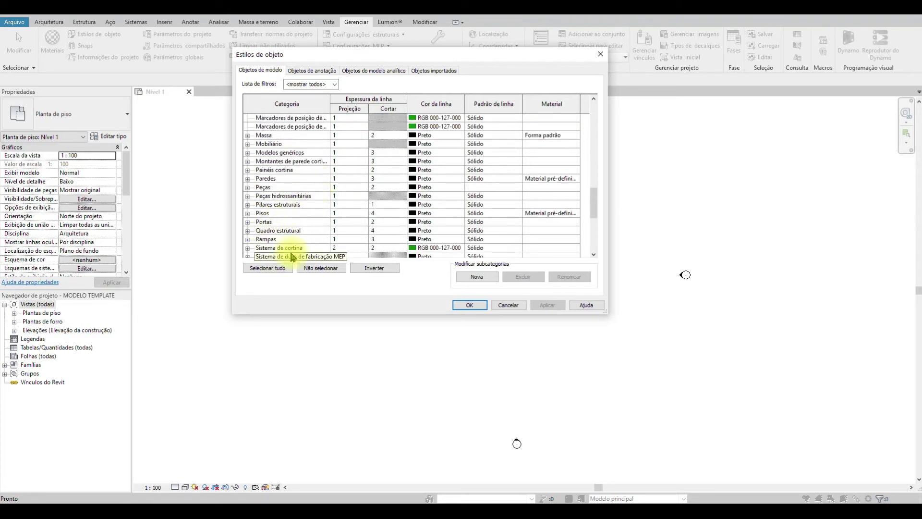
left_click(275, 181)
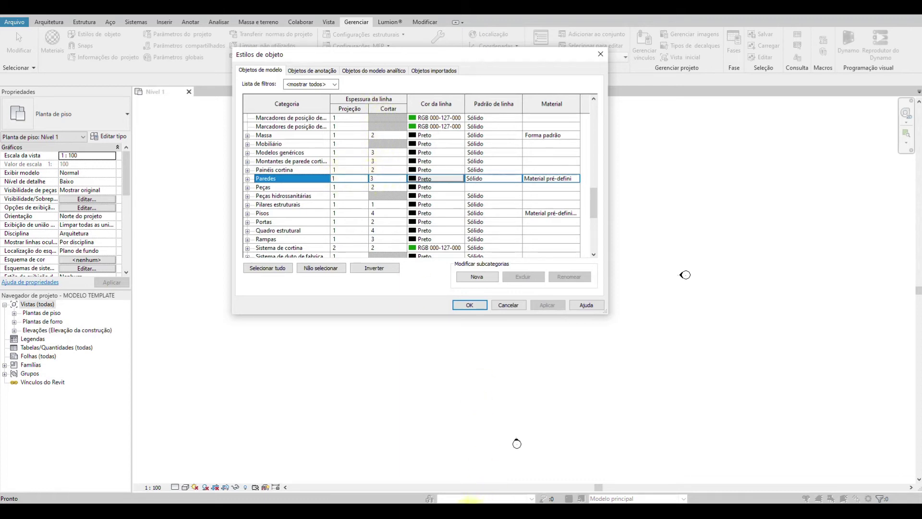
Check the ALVENARIA cut line thickness in the Excel table, and close Revit's Object Styles
left_click(486, 513)
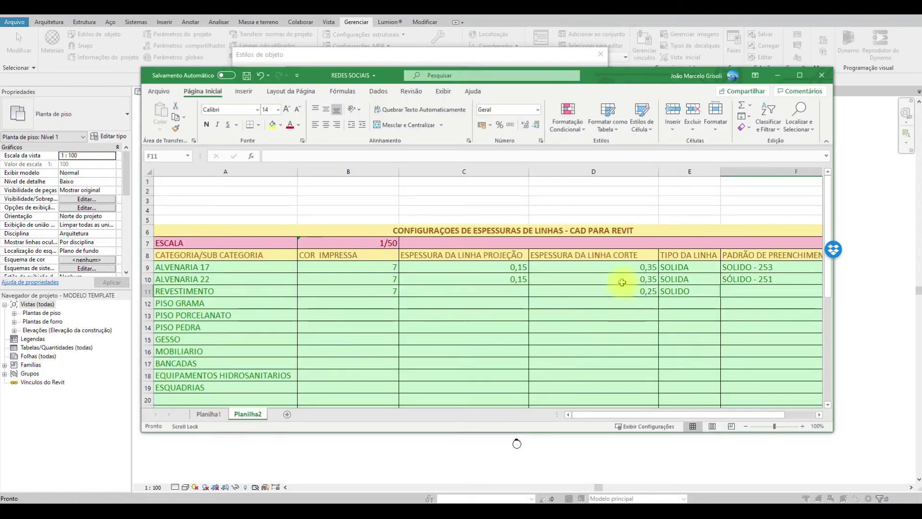
left_click(445, 463)
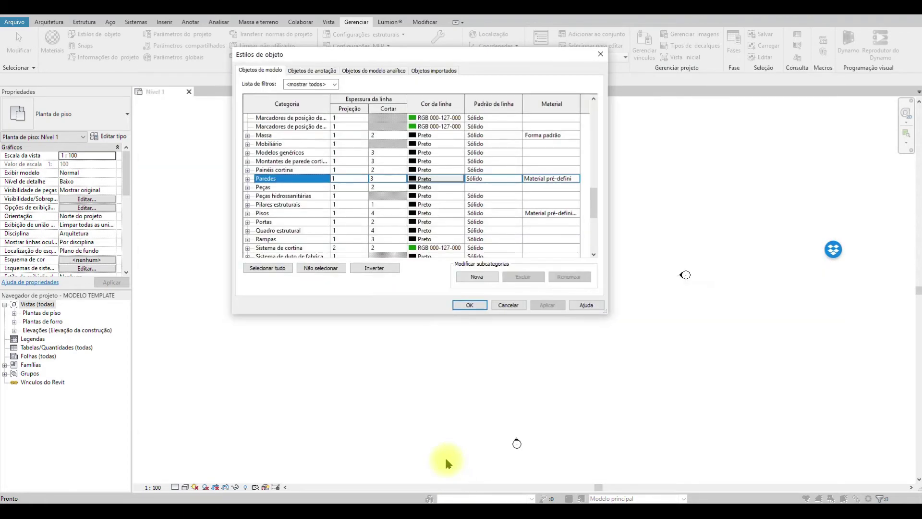
left_click(462, 305)
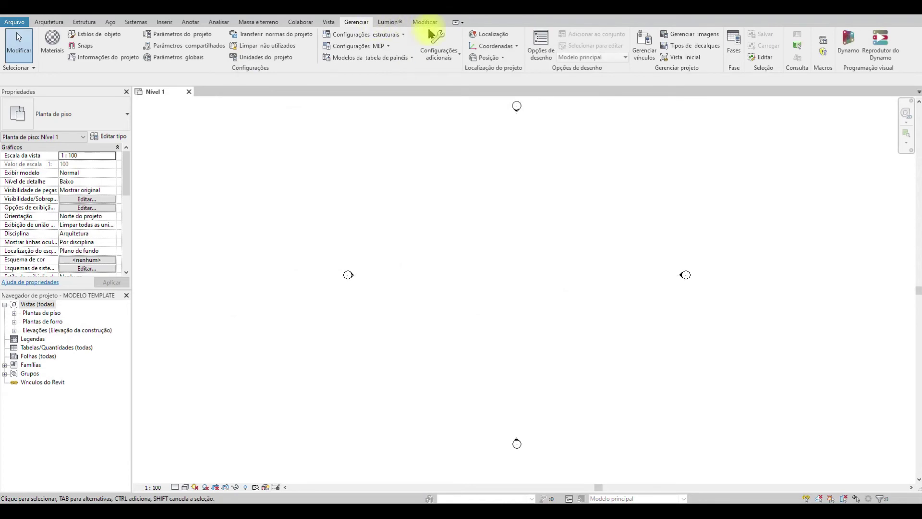
Review the numbered model line weights in Espessuras de linha and close the dialog
left_click(438, 51)
left_click(458, 175)
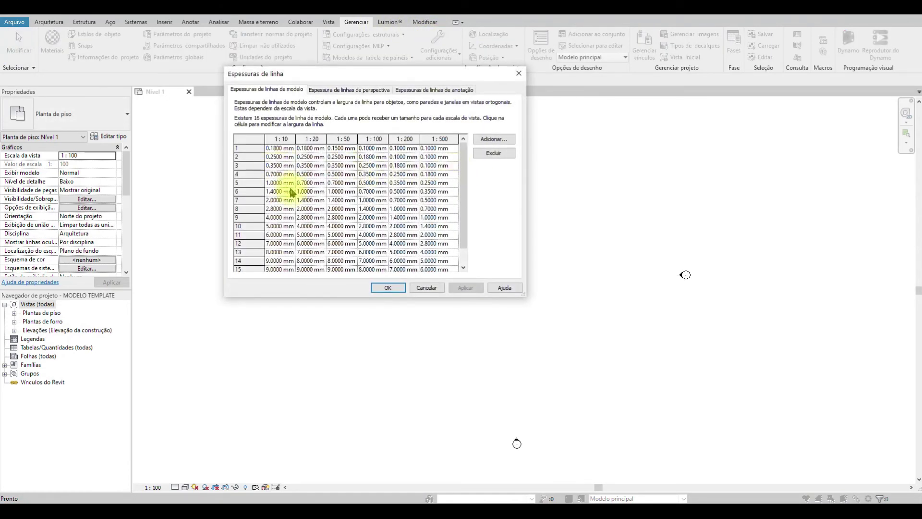
left_click(387, 288)
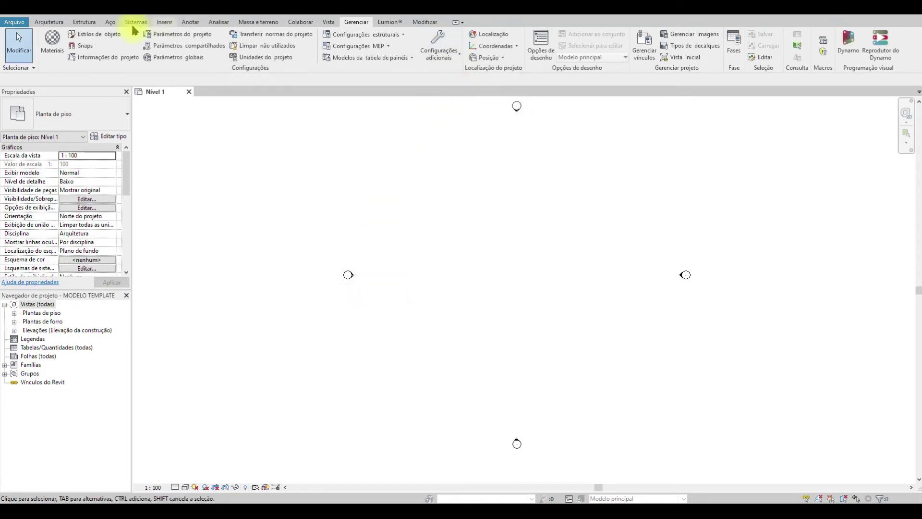
Open Object Styles, examine the projection and cut line weights of the Paredes category, and confirm Preto as its line colour
left_click(96, 34)
scroll(278, 208, "down", 10)
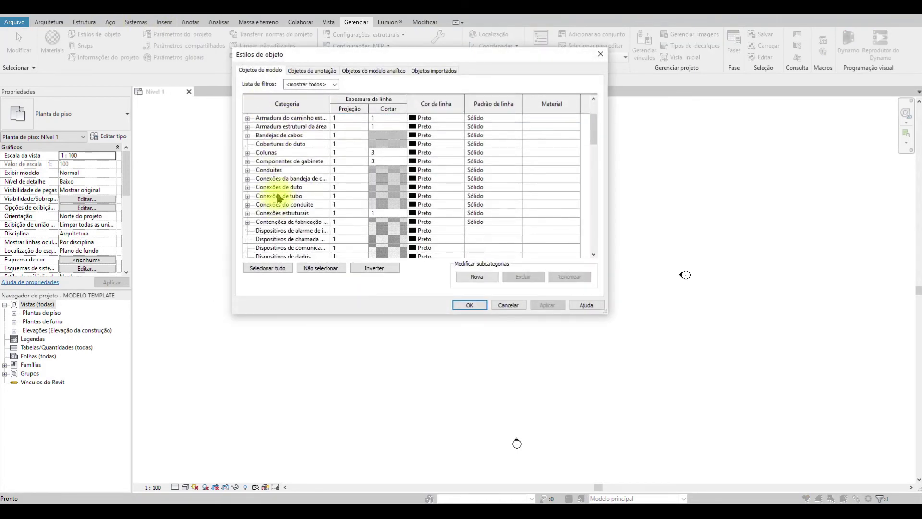
left_click(280, 205)
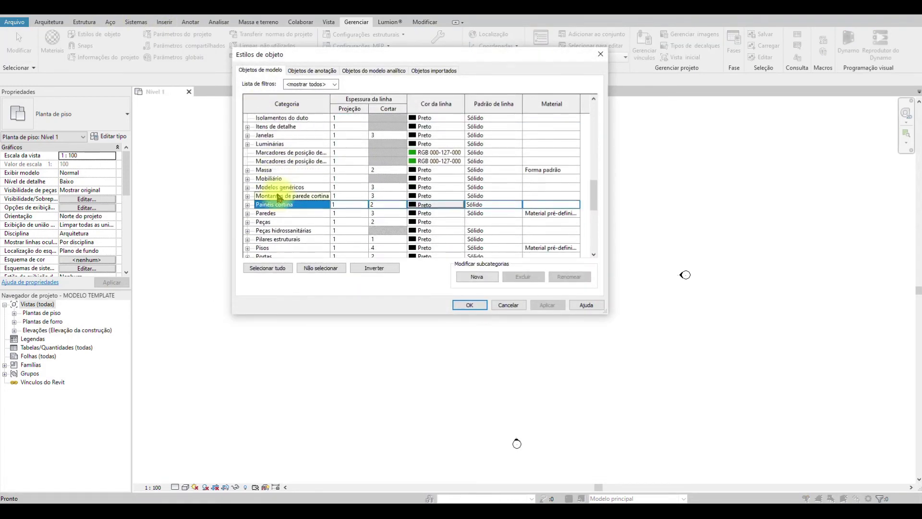
left_click(347, 205)
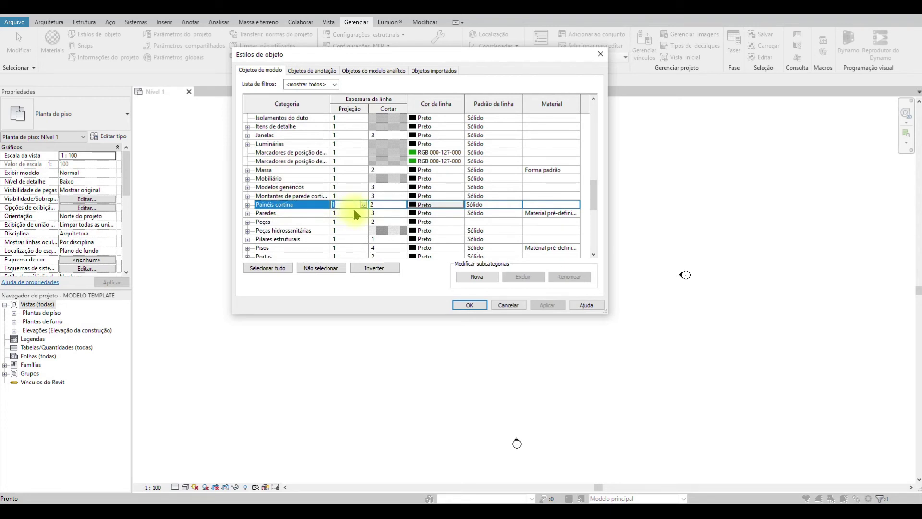
left_click(345, 213)
left_click(380, 213)
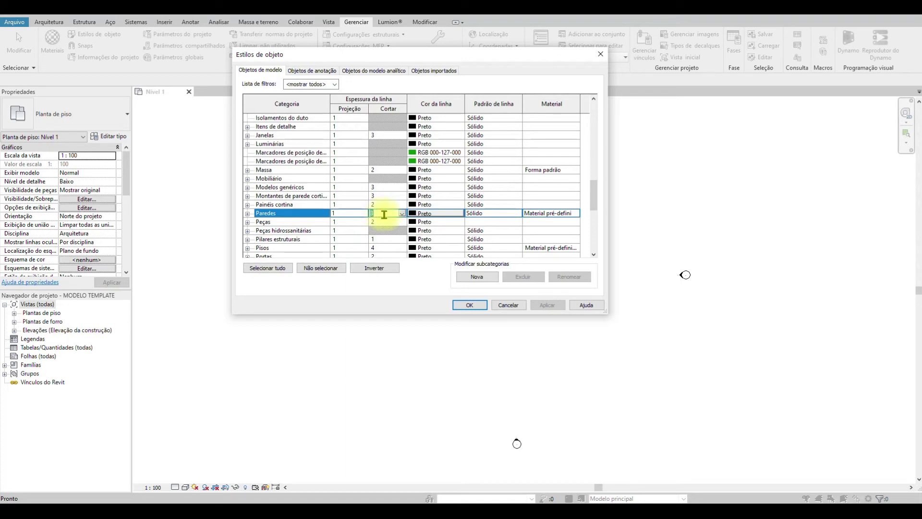
left_click(422, 217)
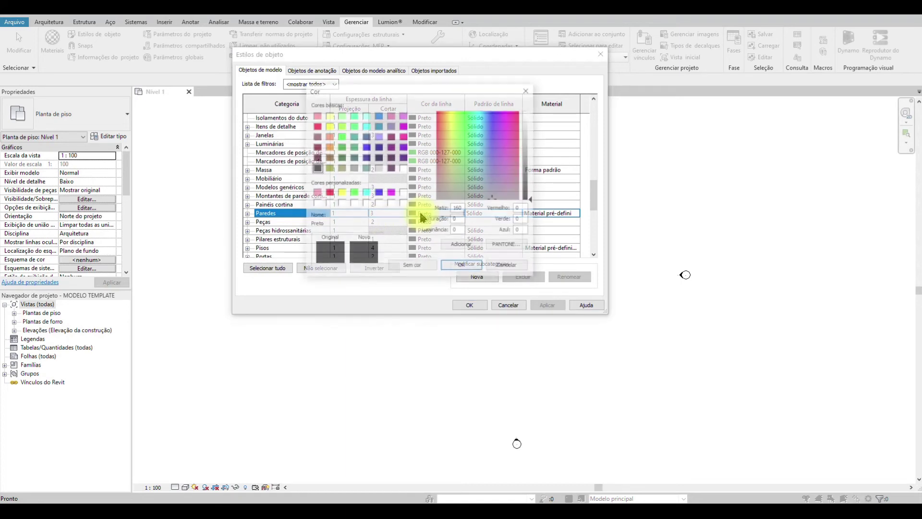
left_click(462, 264)
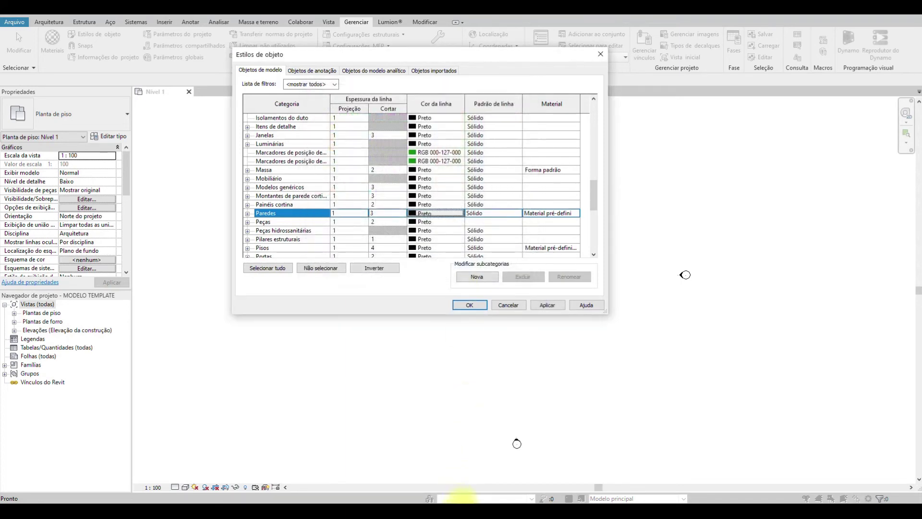
Switch to Excel, check the ALVENARIA 22 row's printed colour, line thicknesses and line type, and return to Revit
left_click(461, 502)
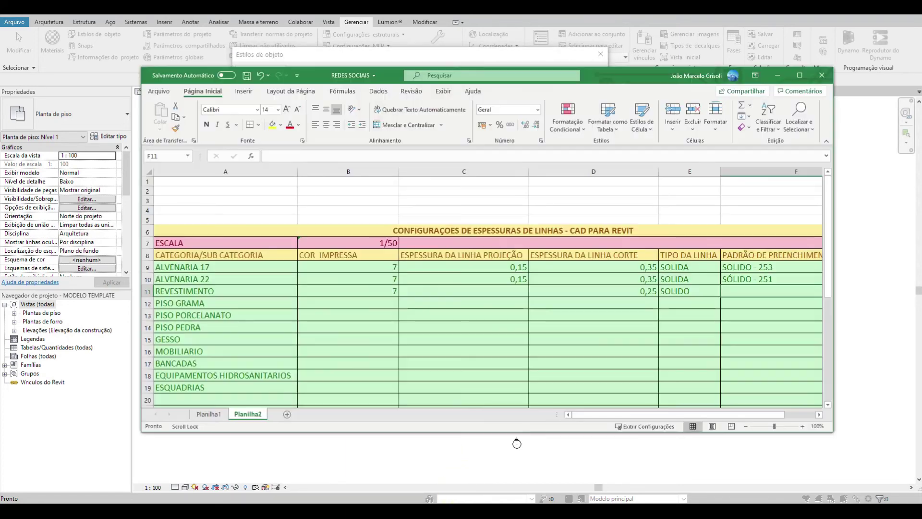
left_click(360, 279)
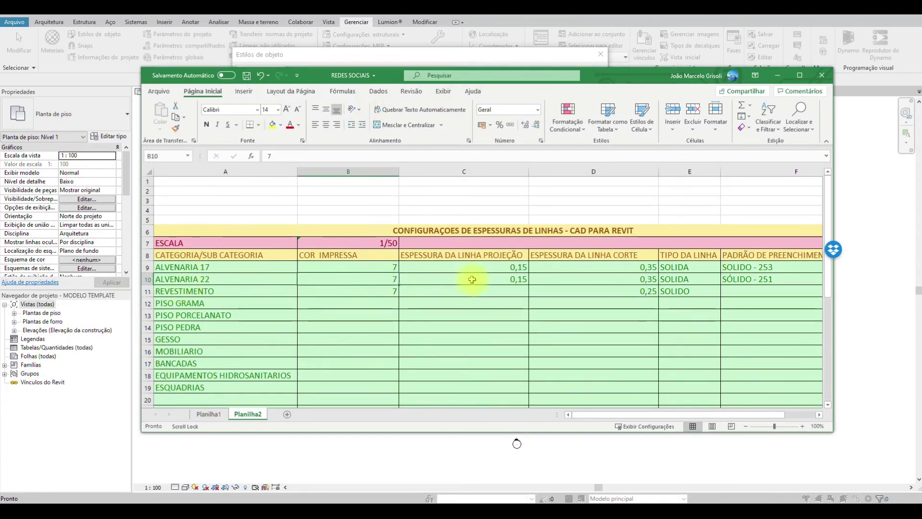
left_click(682, 278)
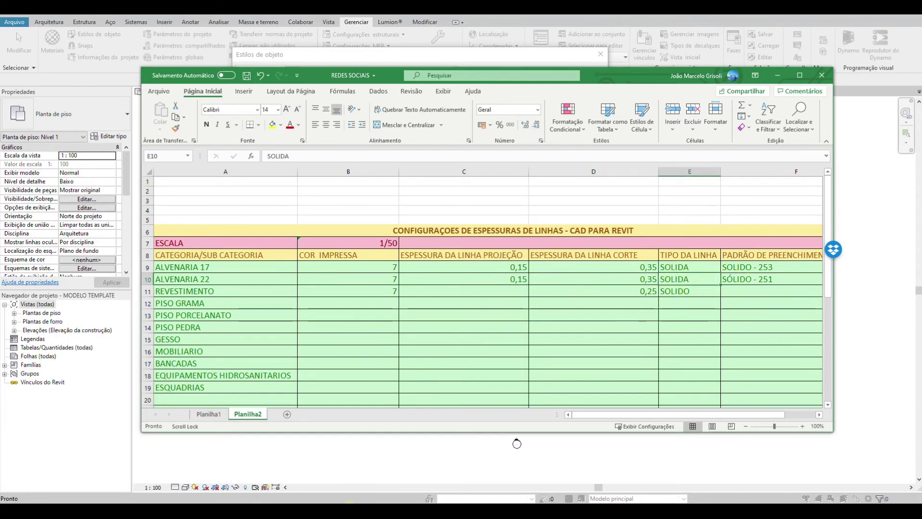
left_click(433, 510)
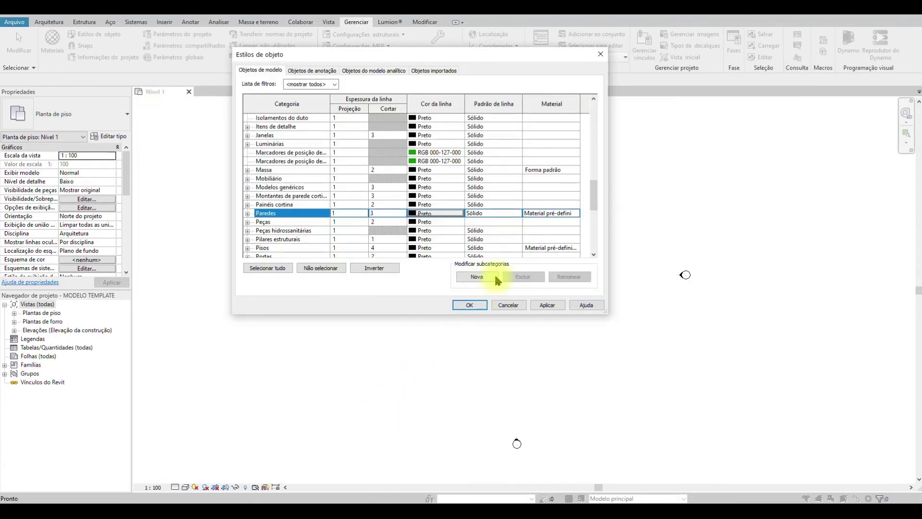
Examine the Paredes material and the Mobiliário category alongside the Excel table, and accept the object styles in Revit
key("Up")
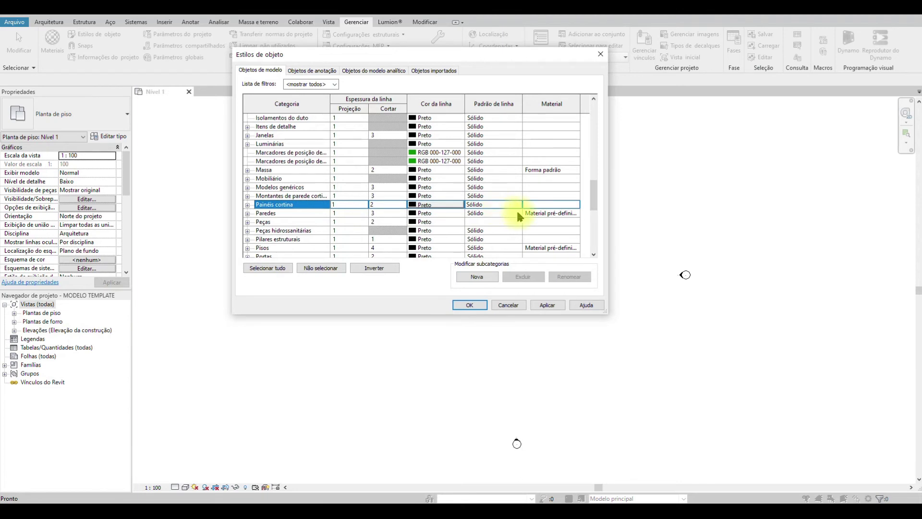
left_click(545, 213)
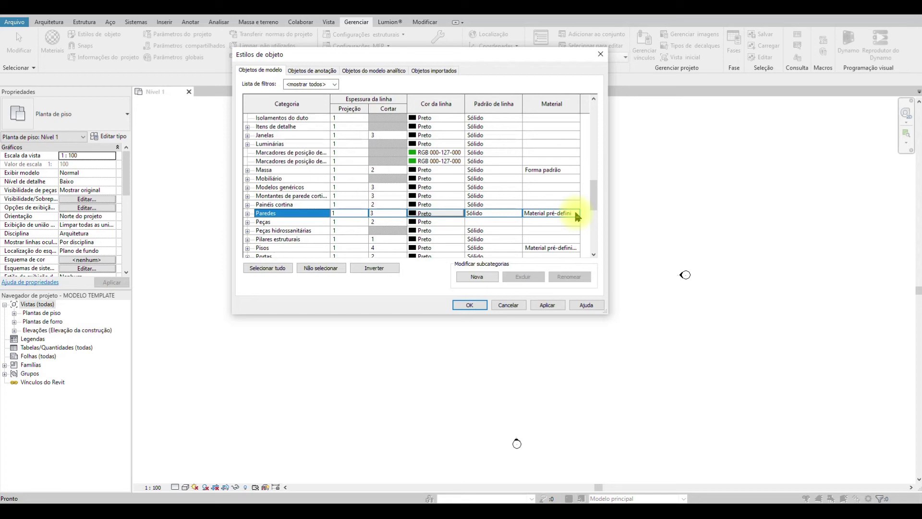
key("alt+Tab")
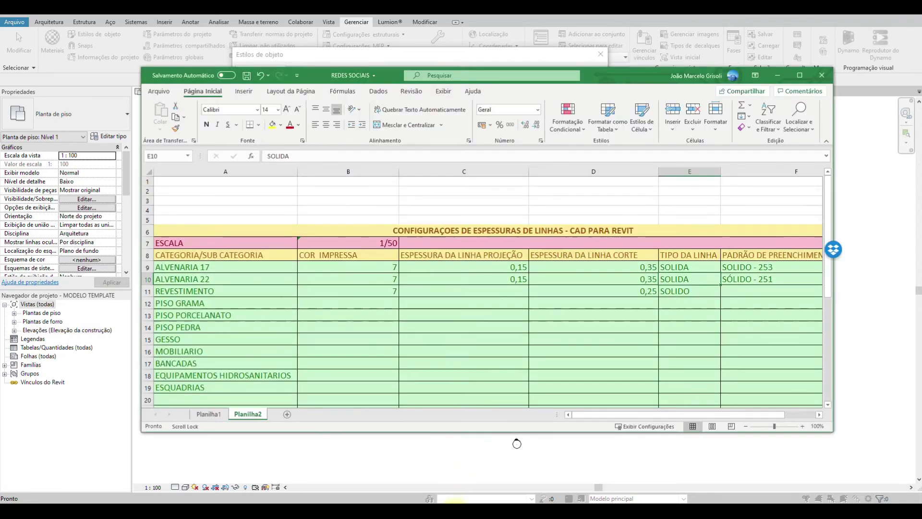
left_click(461, 445)
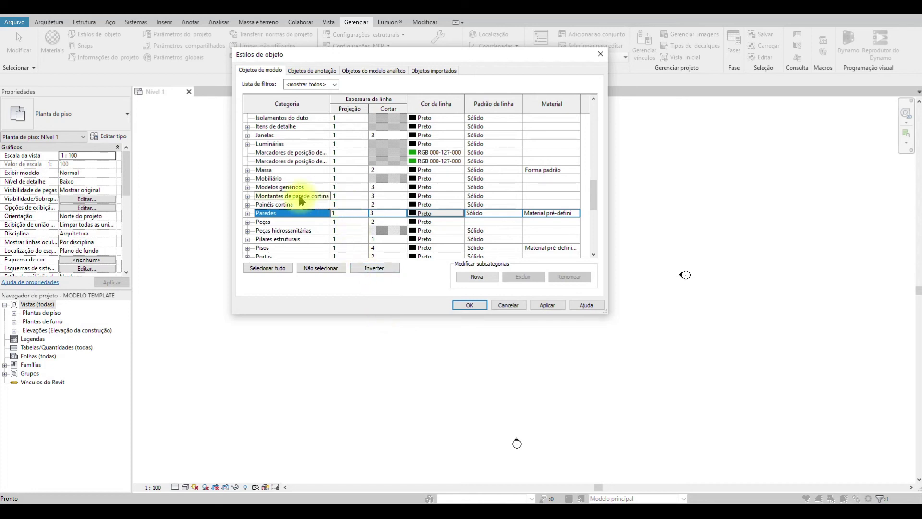
left_click(281, 178)
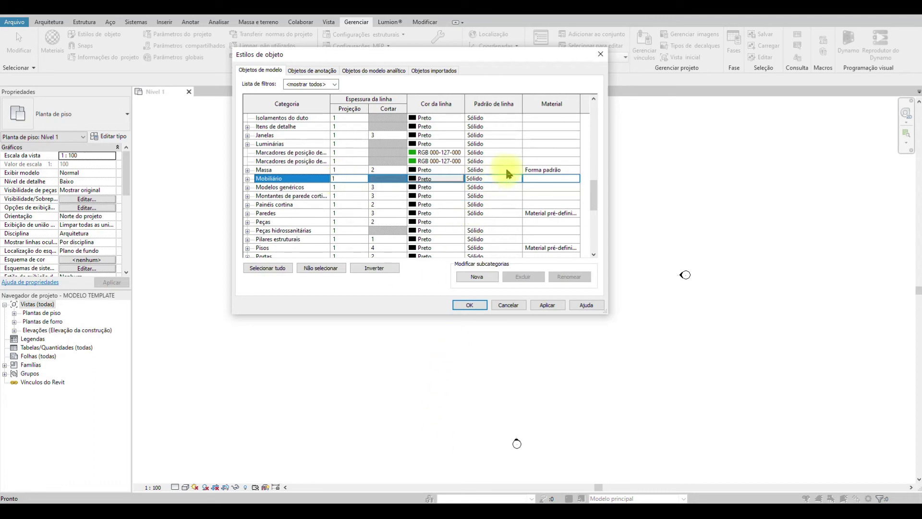
left_click(469, 305)
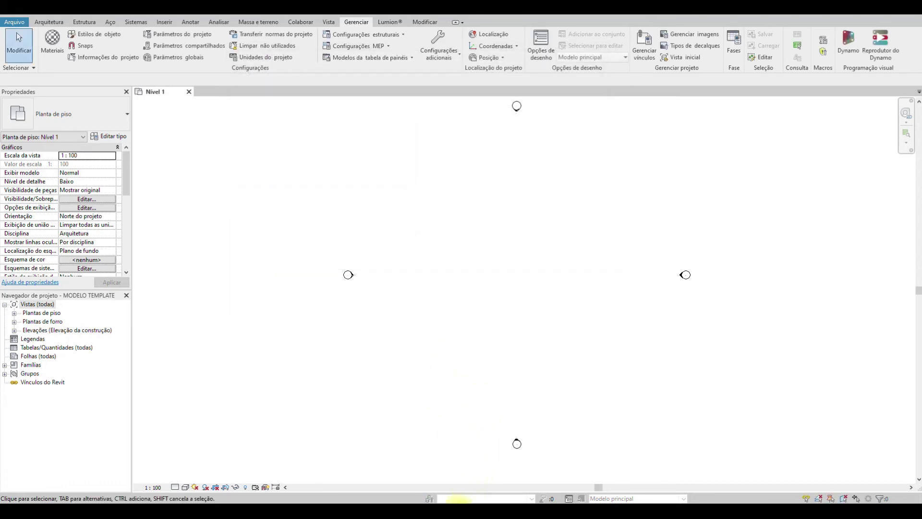
Review the line thickness configuration table in Excel once more and return to the Revit project
left_click(459, 507)
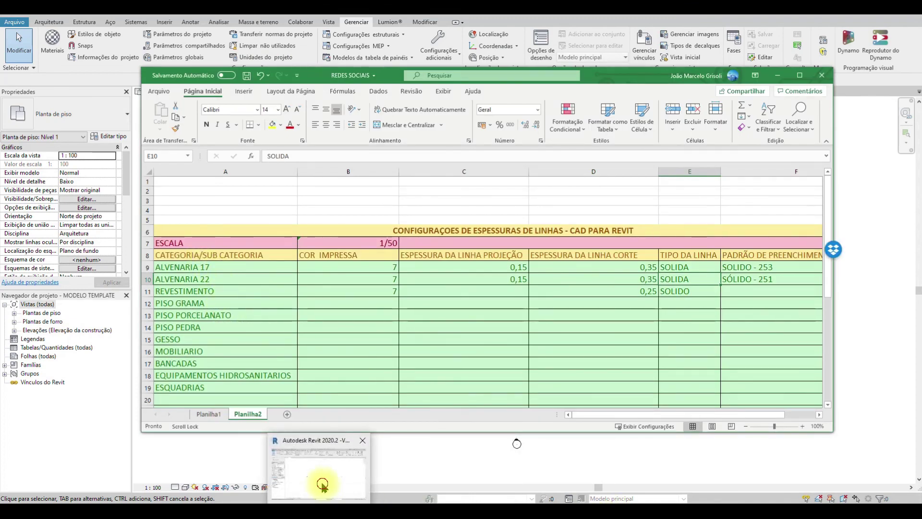
left_click(321, 482)
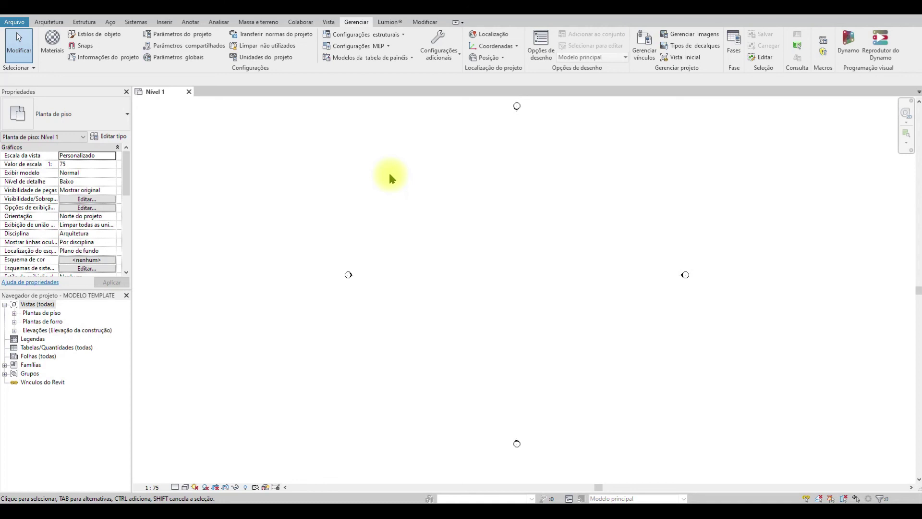
left_click(536, 513)
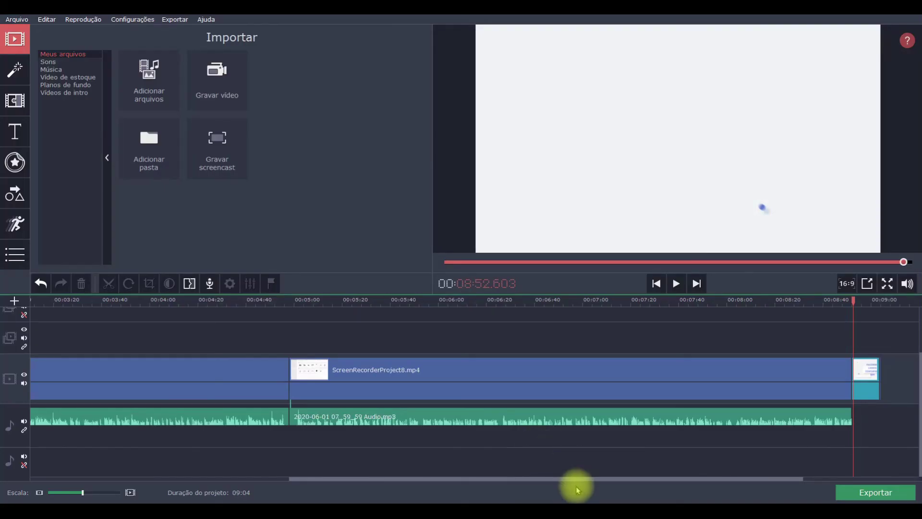